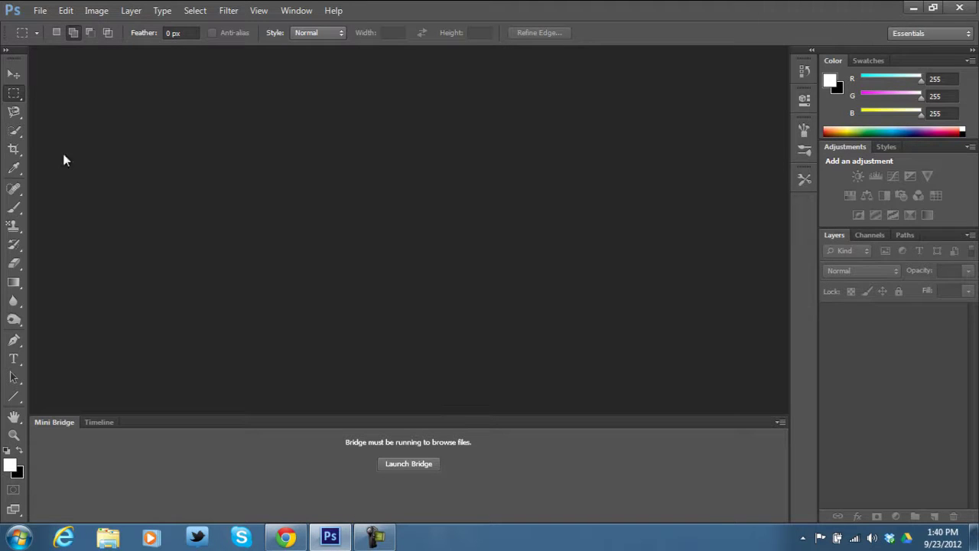
Create a new 1280 x 720 pixel document from the Youtube Thumbnails preset.
left_click(43, 16)
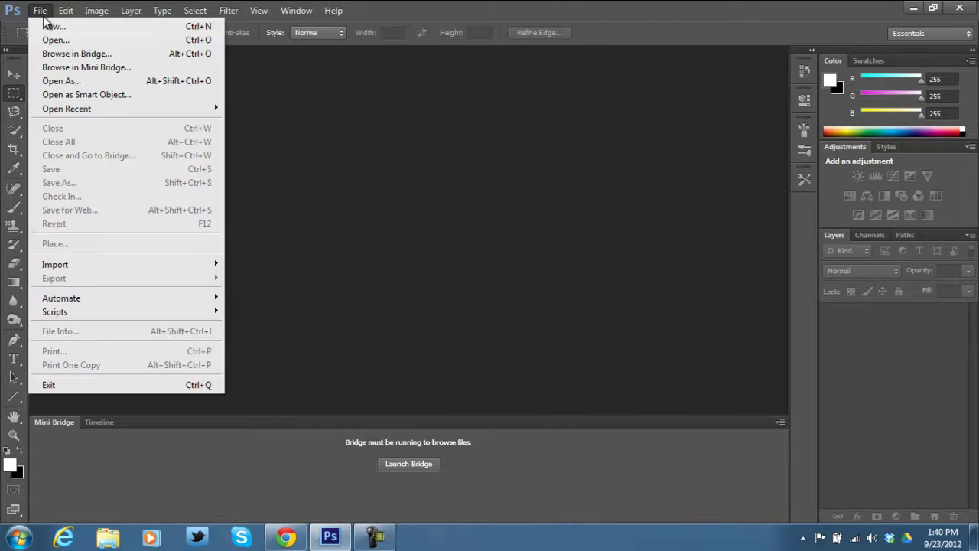
left_click(45, 26)
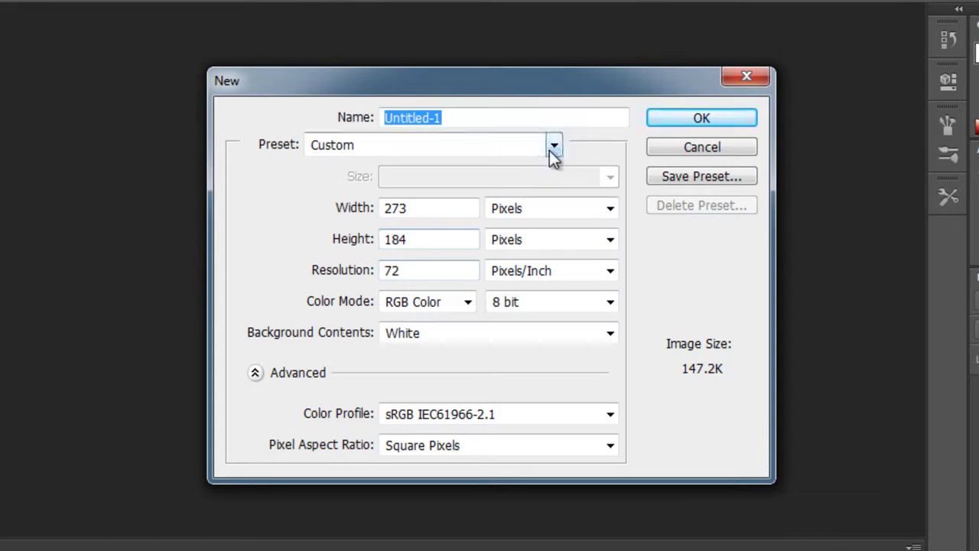
left_click(557, 147)
left_click(483, 212)
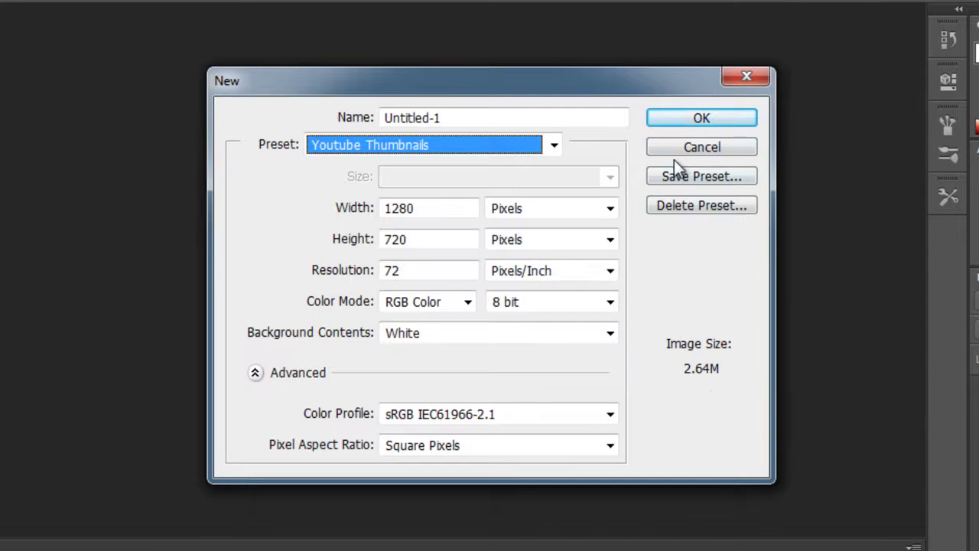
left_click(696, 120)
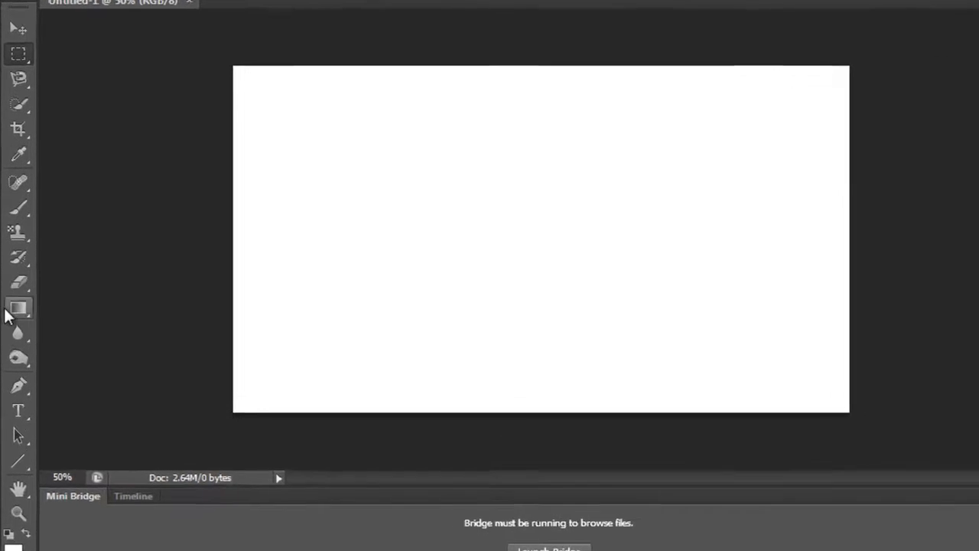
Fill the canvas with a linear gradient running from slate blue at the top to pale blue at the bottom.
left_click(13, 308)
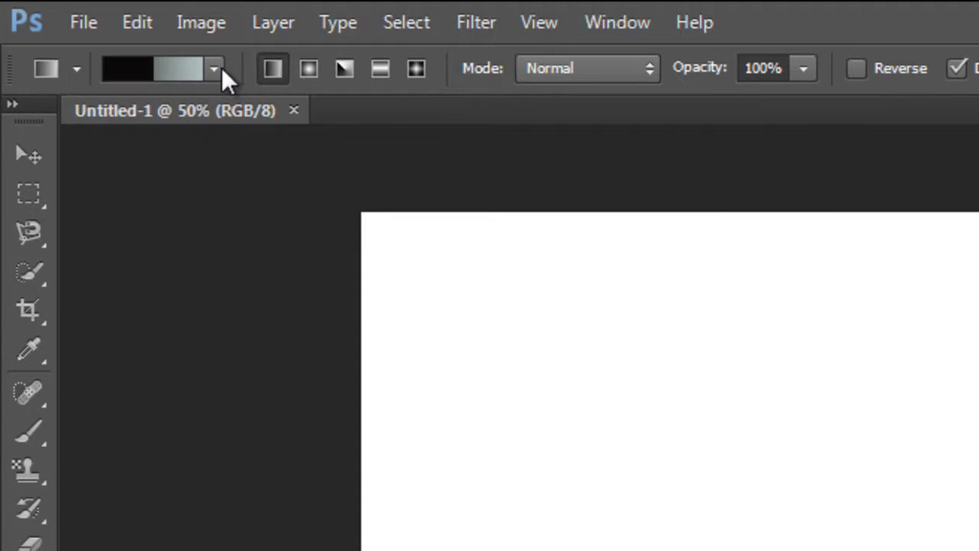
left_click(220, 69)
left_click_drag(342, 146, 338, 235)
left_click(107, 165)
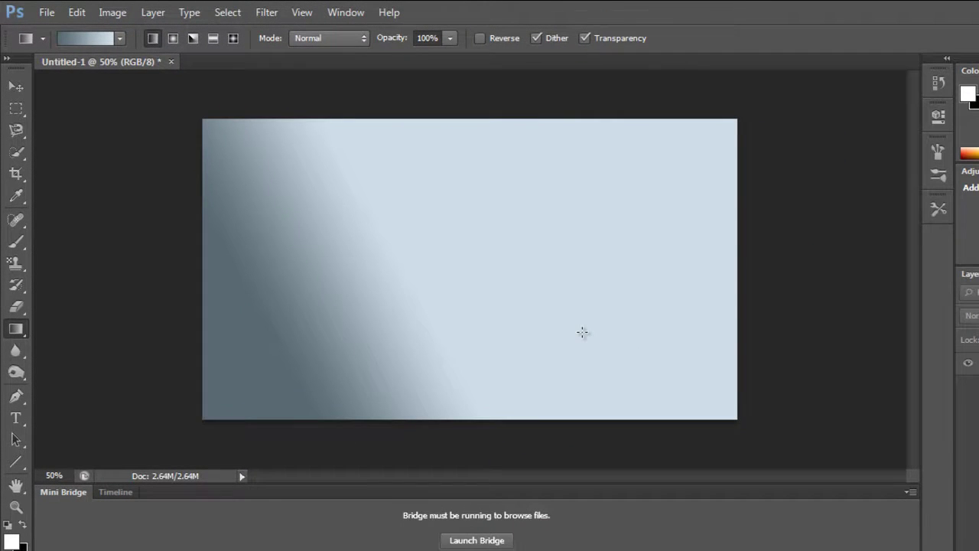
left_click_drag(631, 170, 619, 275)
left_click_drag(444, 148, 478, 423)
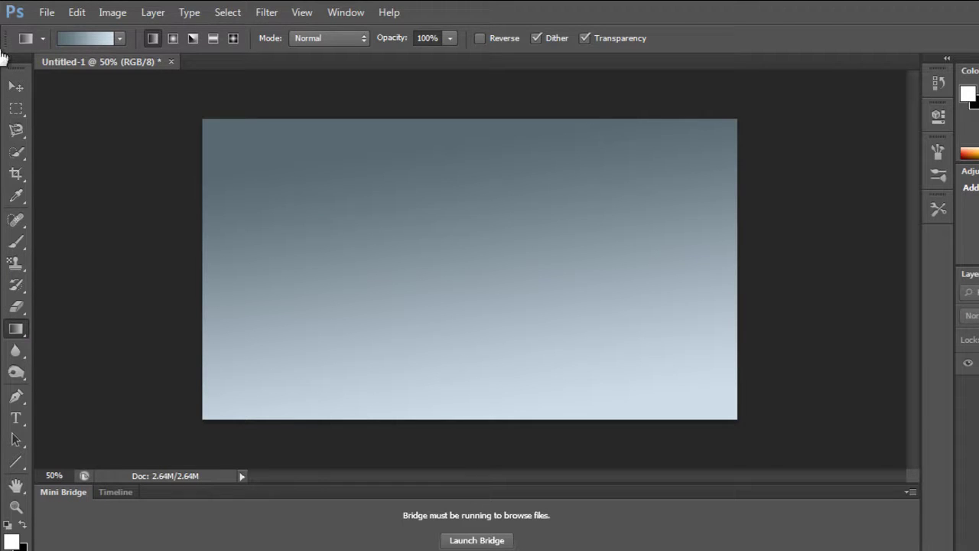
Open the cartoon image of the shouting man on an orange background.
left_click(46, 13)
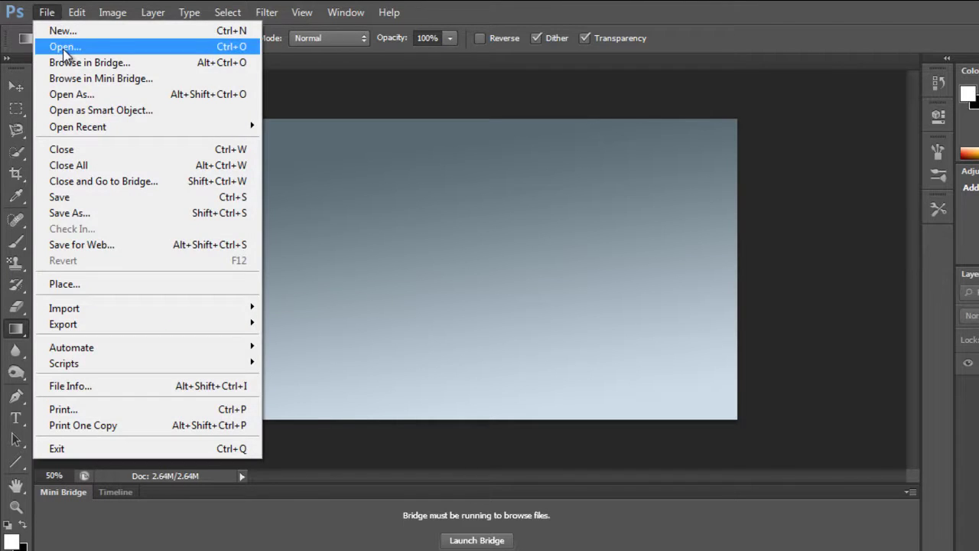
left_click(65, 47)
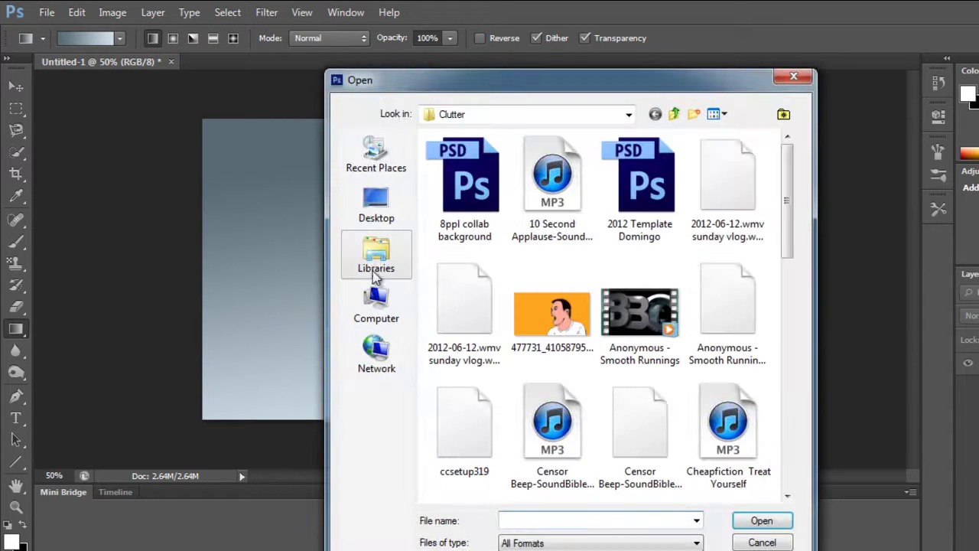
double_click(566, 443)
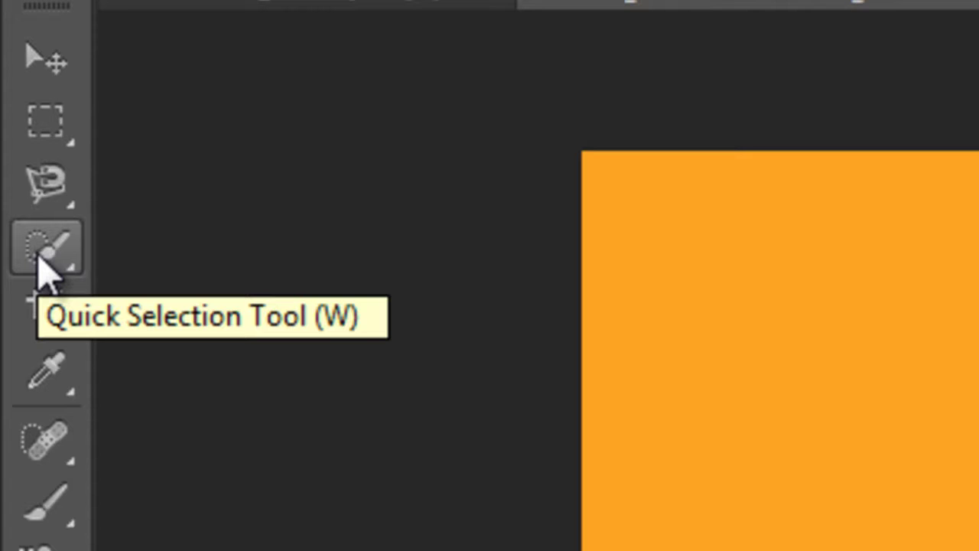
Set up the Quick Selection tool with a 158 px brush.
left_click(38, 260)
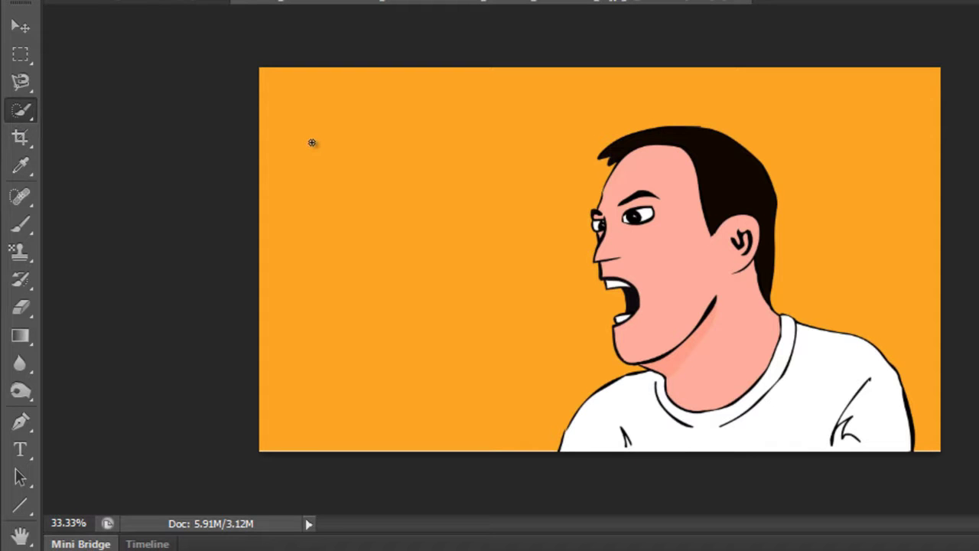
right_click(228, 4)
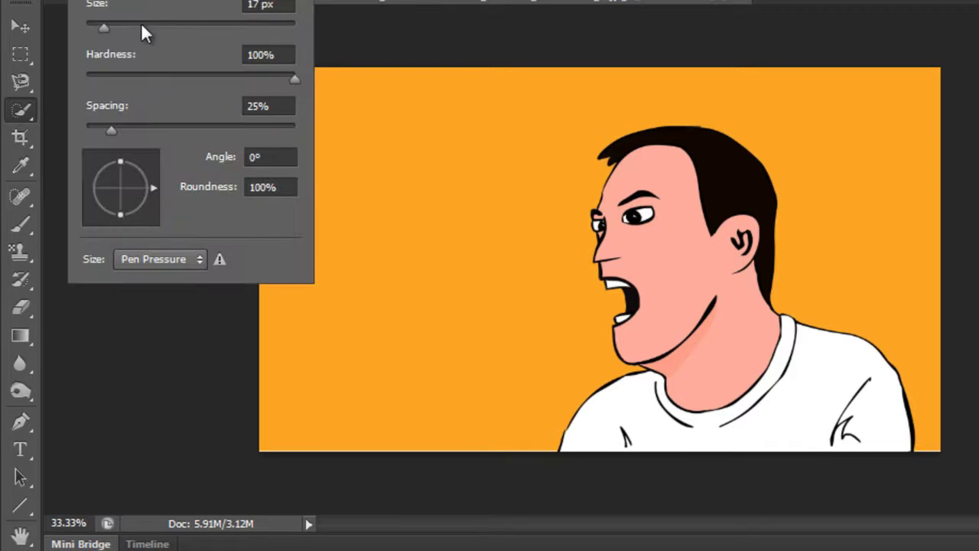
left_click_drag(102, 26, 157, 26)
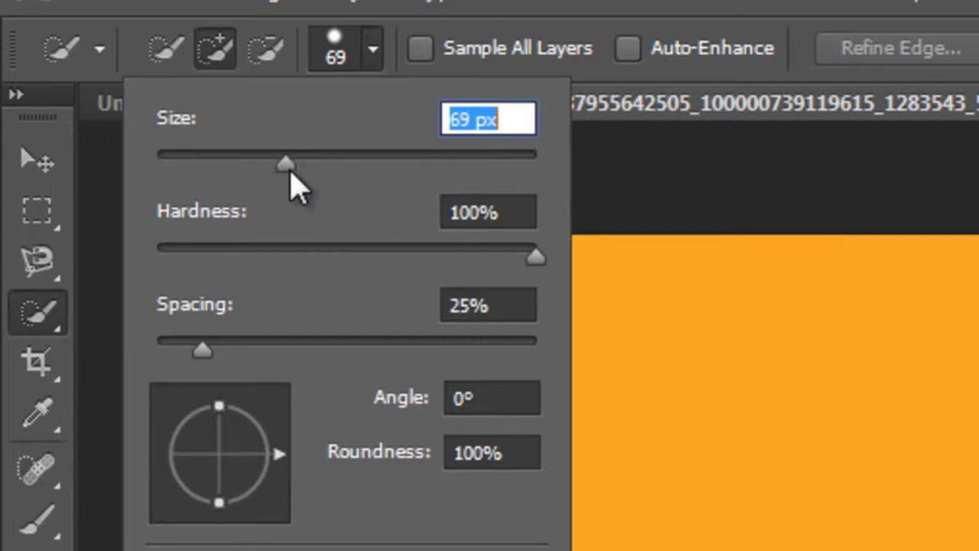
mouse_move(287, 166)
left_mouse_down()
mouse_move(438, 184)
mouse_move(412, 171)
left_mouse_up()
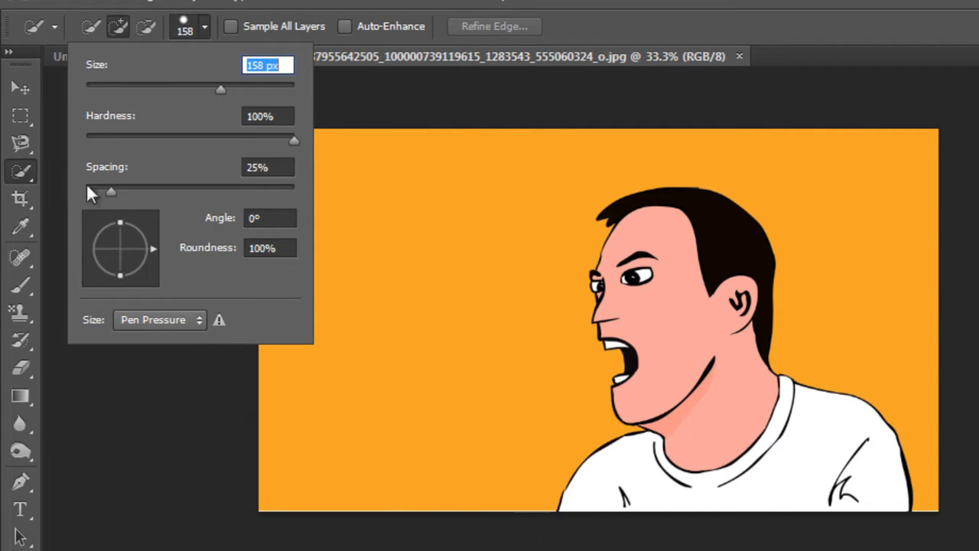
left_click(613, 29)
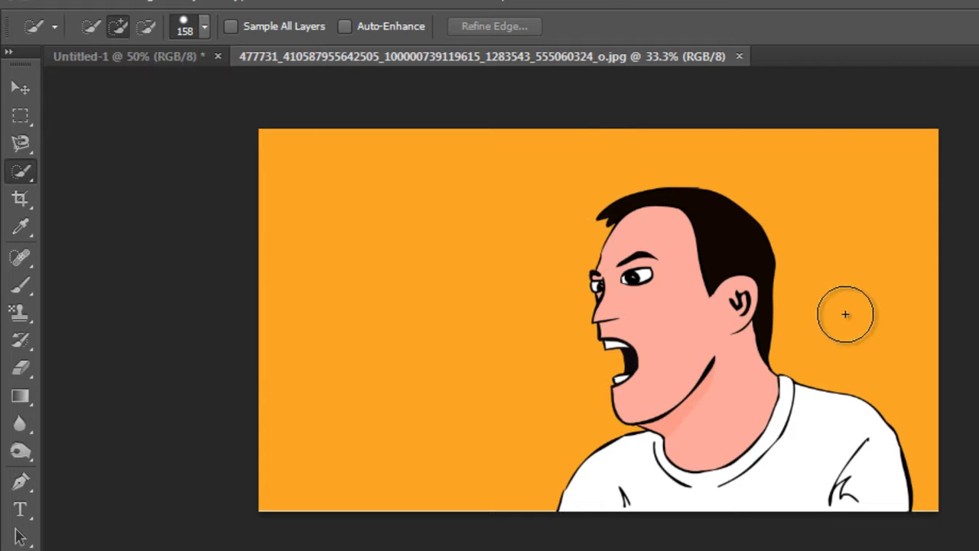
Select the cartoon man and subtract the orange background from the selection, cleaning up the outline with a 59 px brush.
mouse_move(935, 485)
left_mouse_down()
mouse_move(878, 319)
mouse_move(758, 175)
mouse_move(562, 153)
mouse_move(299, 225)
mouse_move(412, 367)
mouse_move(656, 404)
mouse_move(612, 477)
left_mouse_up()
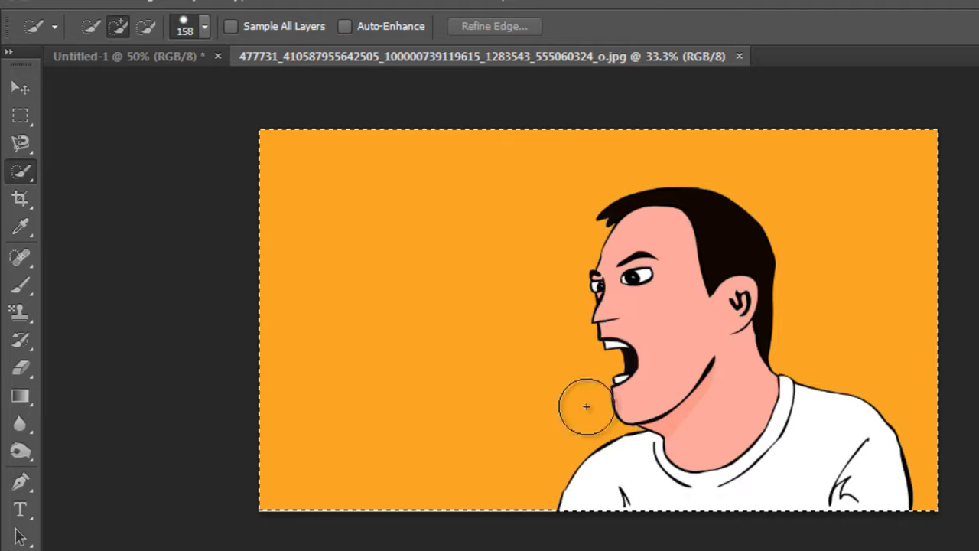
mouse_move(587, 406)
left_mouse_down()
mouse_move(647, 499)
mouse_move(469, 443)
left_mouse_up()
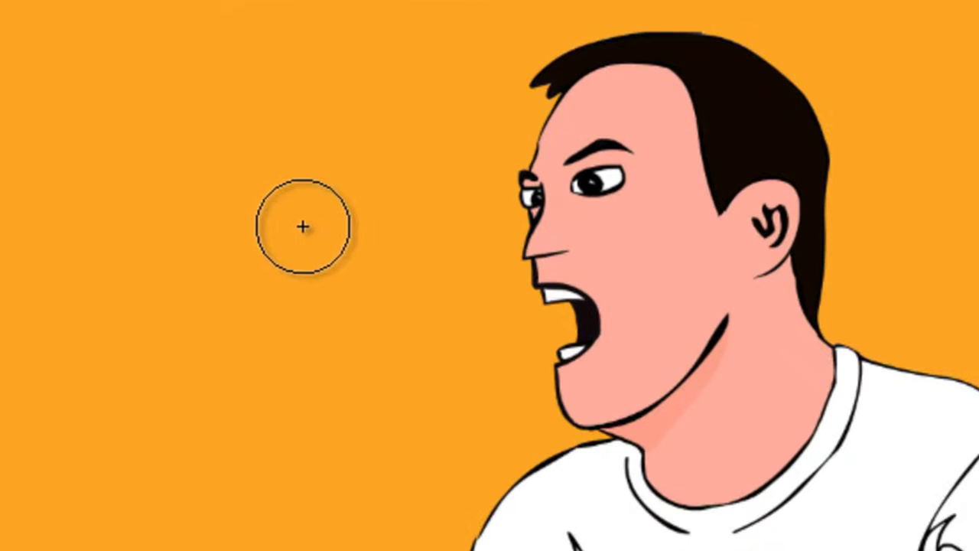
key("alt")
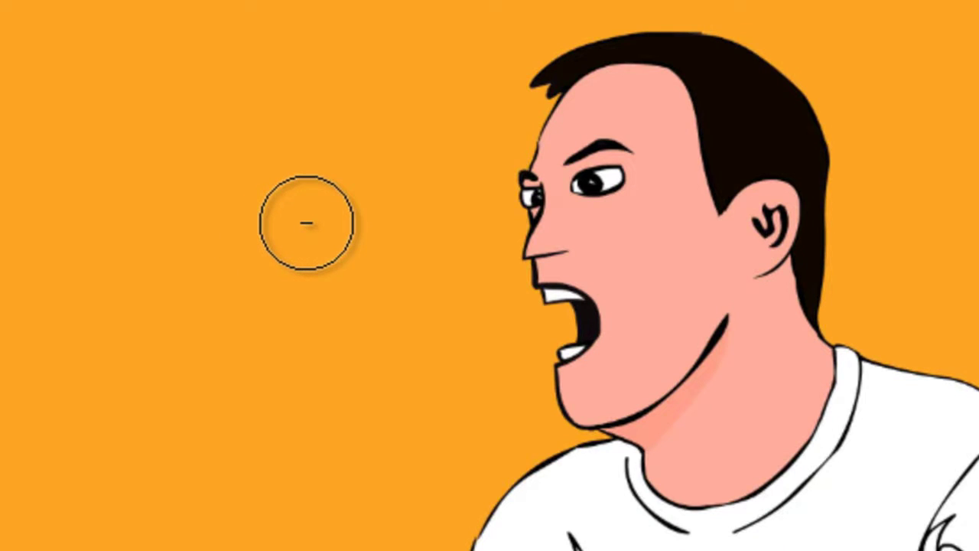
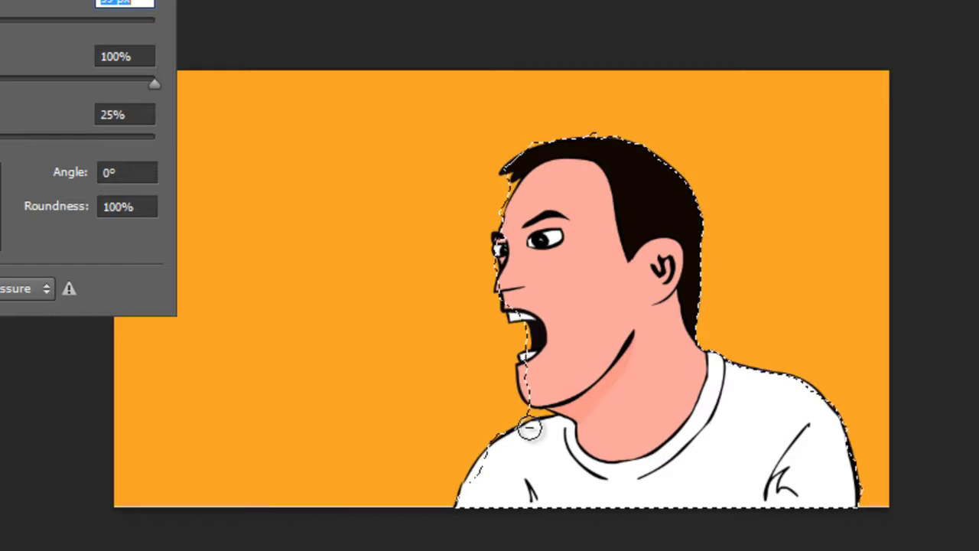
key("Return")
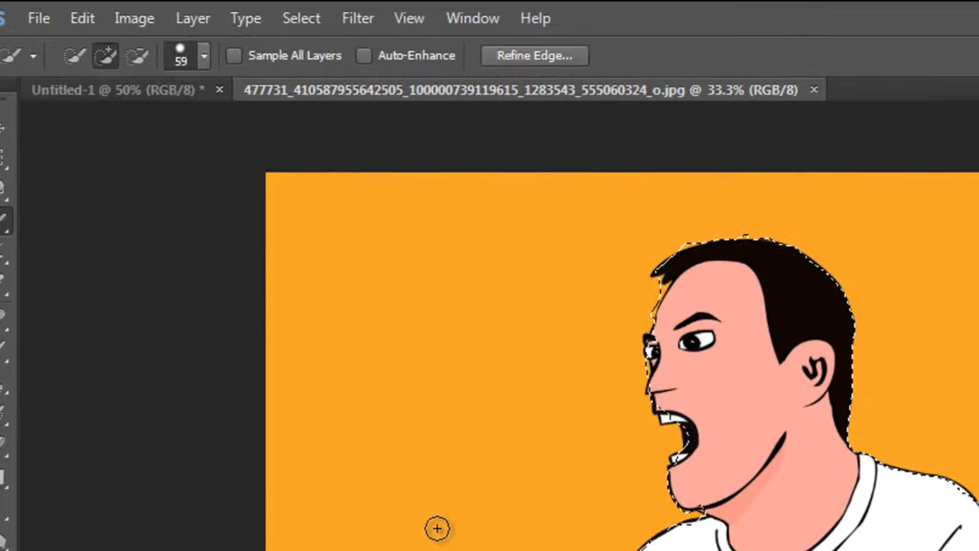
key("alt")
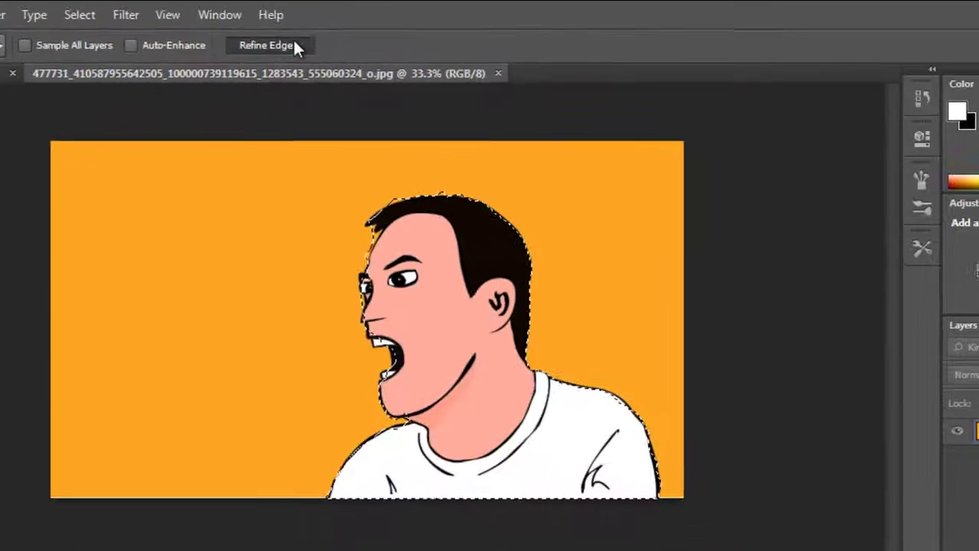
Refine the selection's edge with radius 72.8 px, smooth 100, feather 0 px and contrast 0%.
left_click(458, 56)
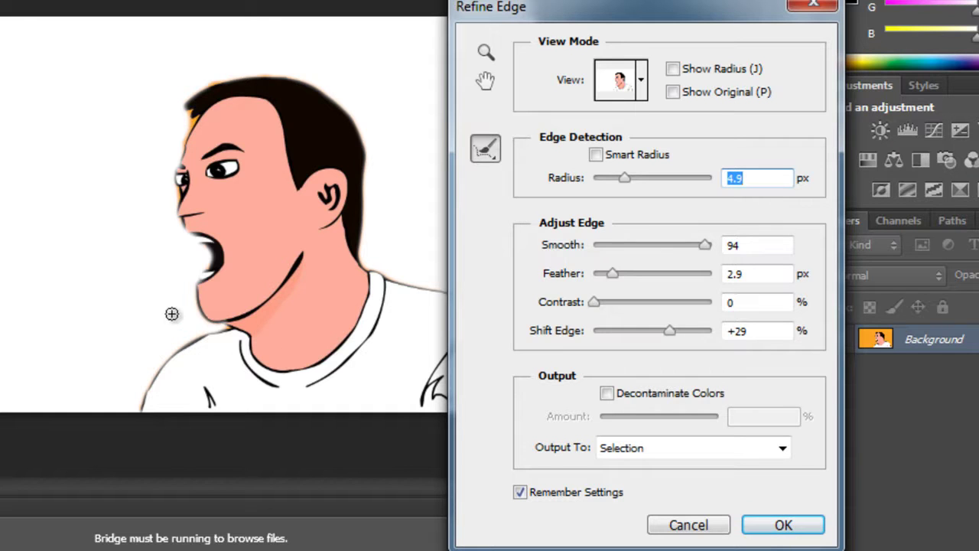
left_click_drag(615, 277, 589, 276)
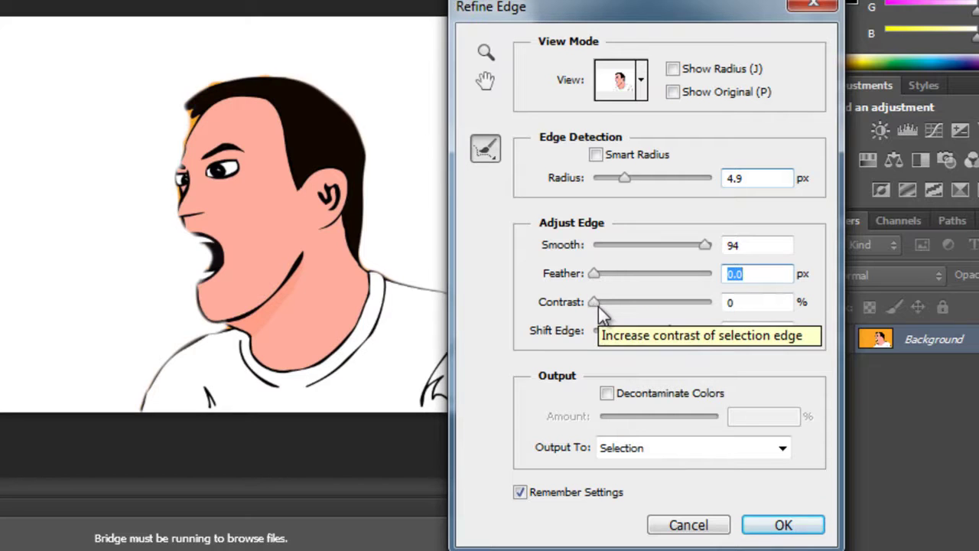
left_click_drag(596, 306, 675, 315)
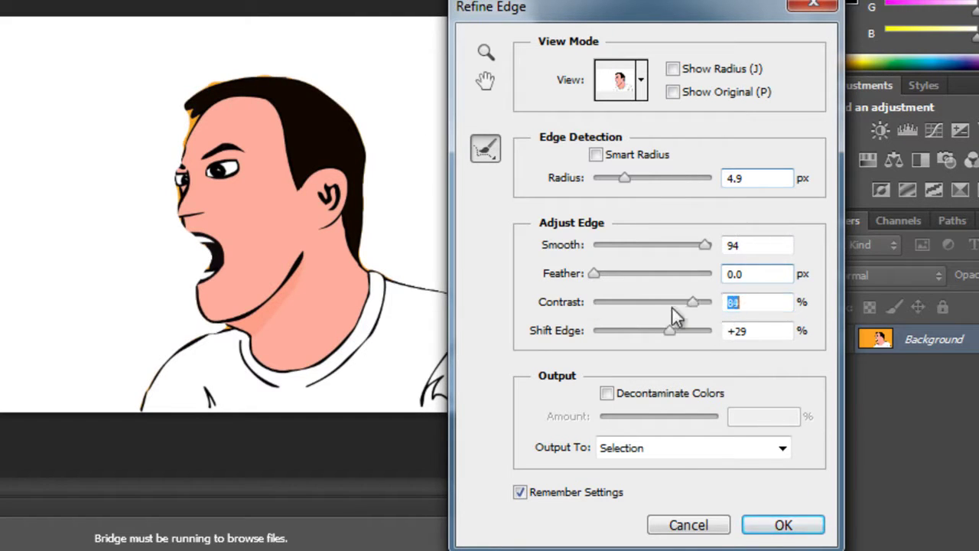
type("0")
left_click_drag(709, 253, 557, 247)
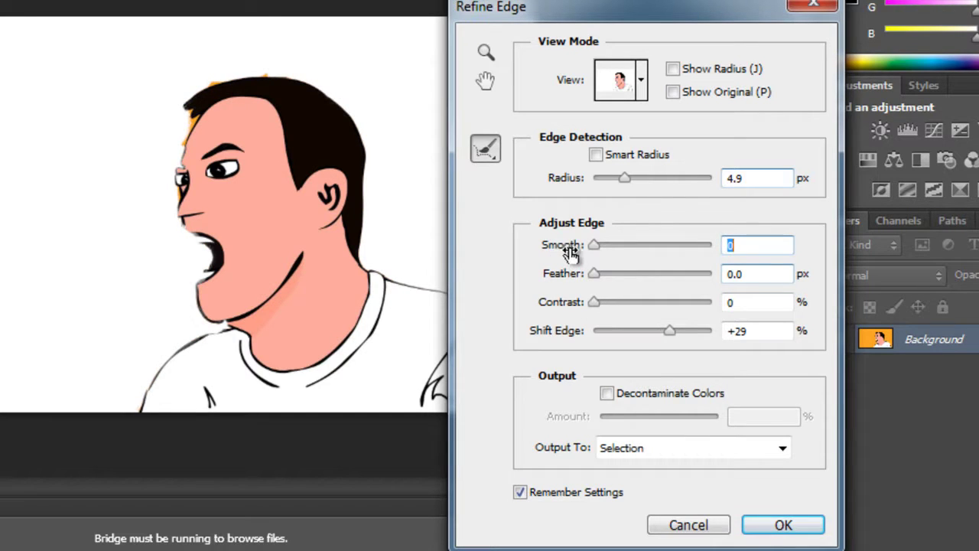
left_click_drag(597, 256, 733, 254)
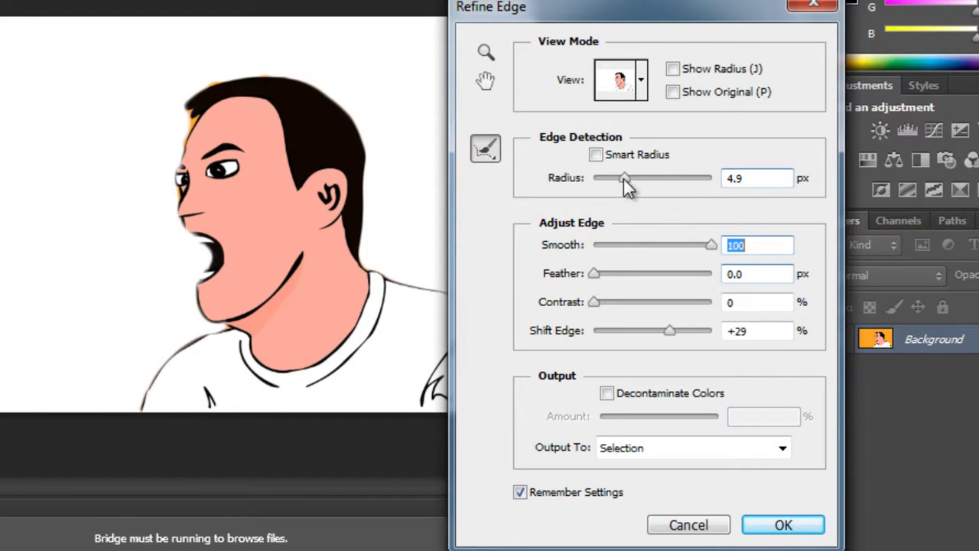
left_click_drag(624, 179, 681, 177)
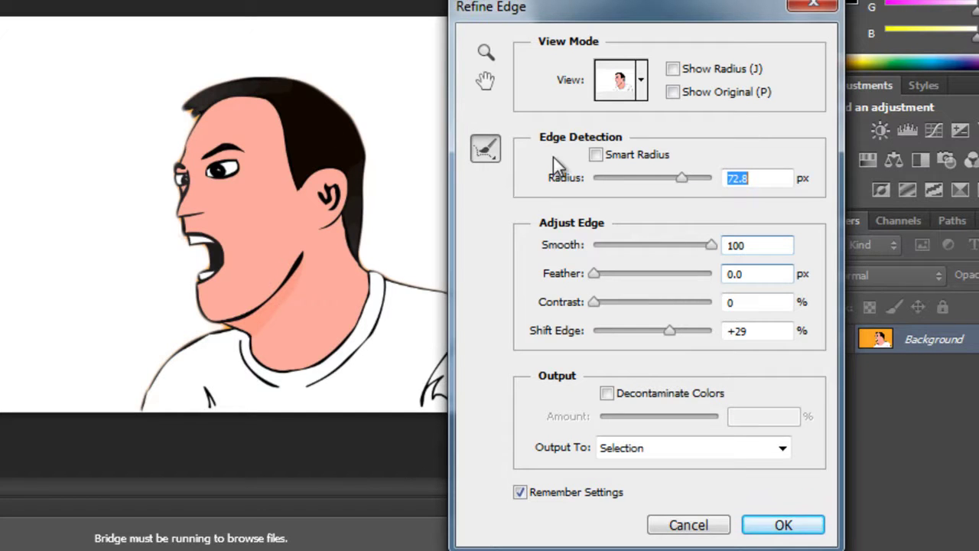
left_click(799, 527)
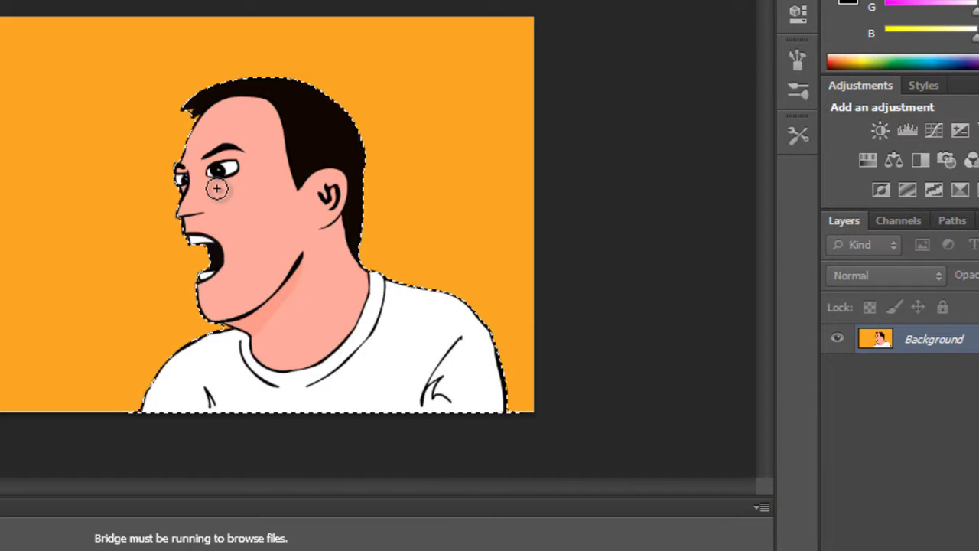
Copy the selected man and paste him into the gradient document Untitled-1.
key("Tab")
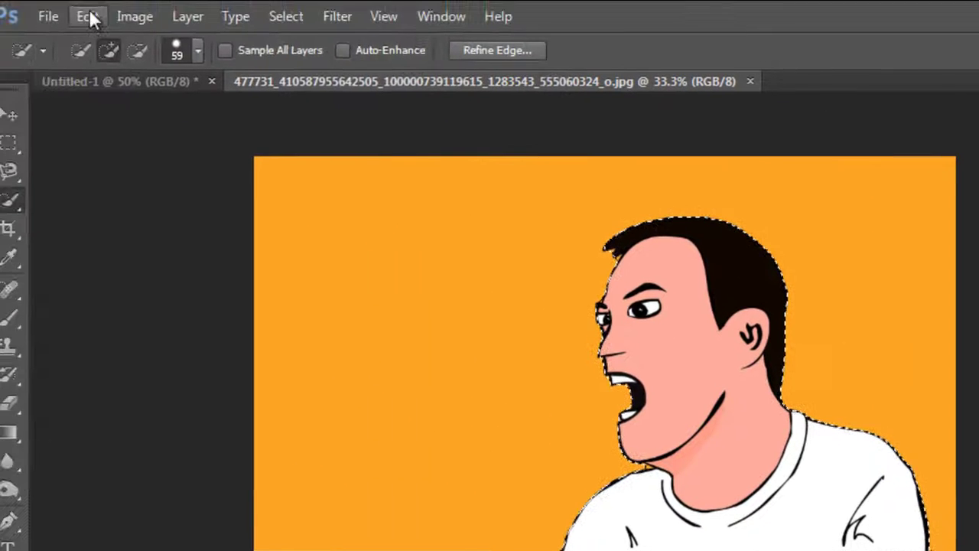
left_click(88, 16)
left_click(88, 16)
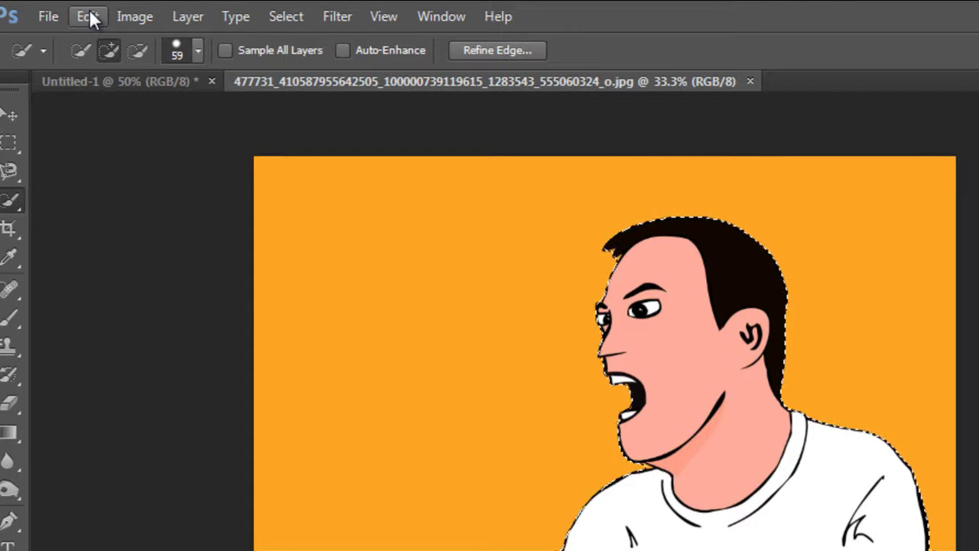
left_click(174, 82)
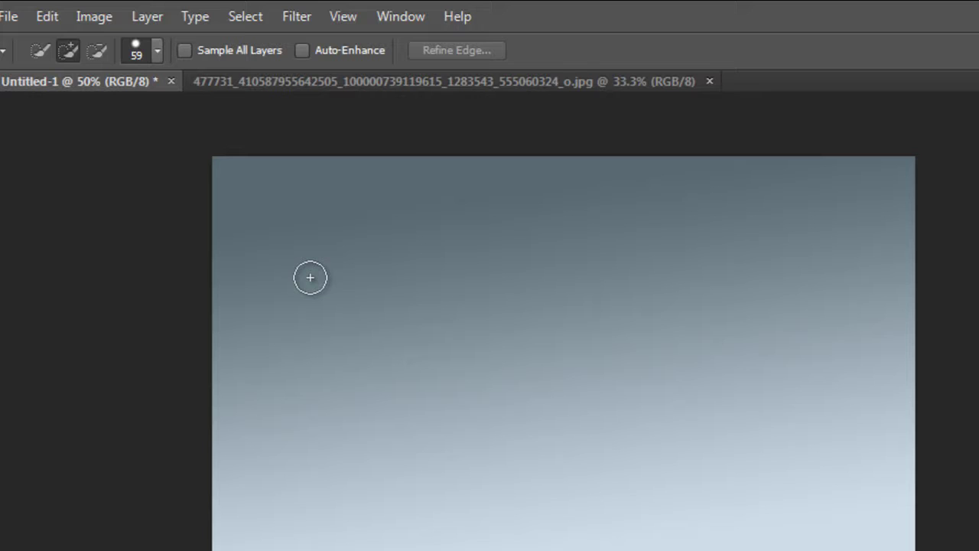
left_click(47, 16)
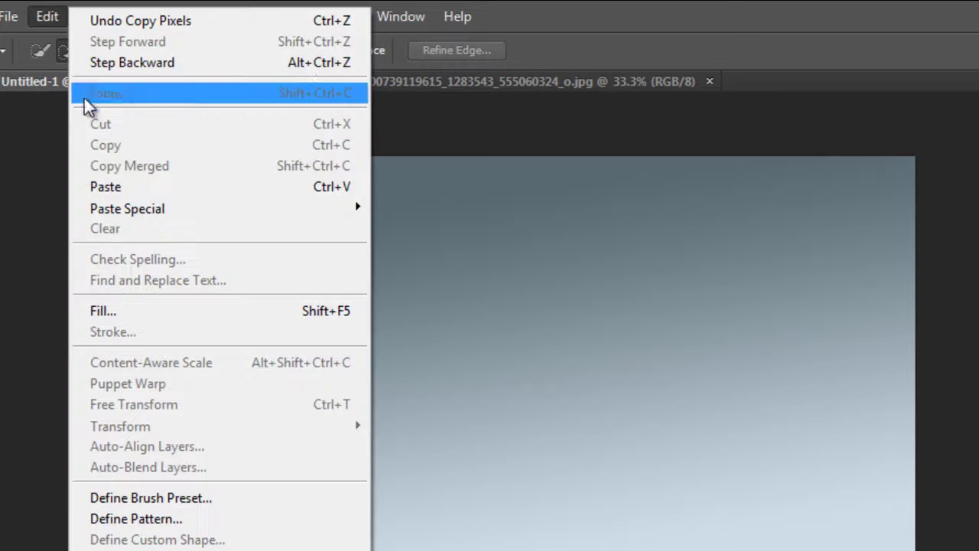
left_click(127, 188)
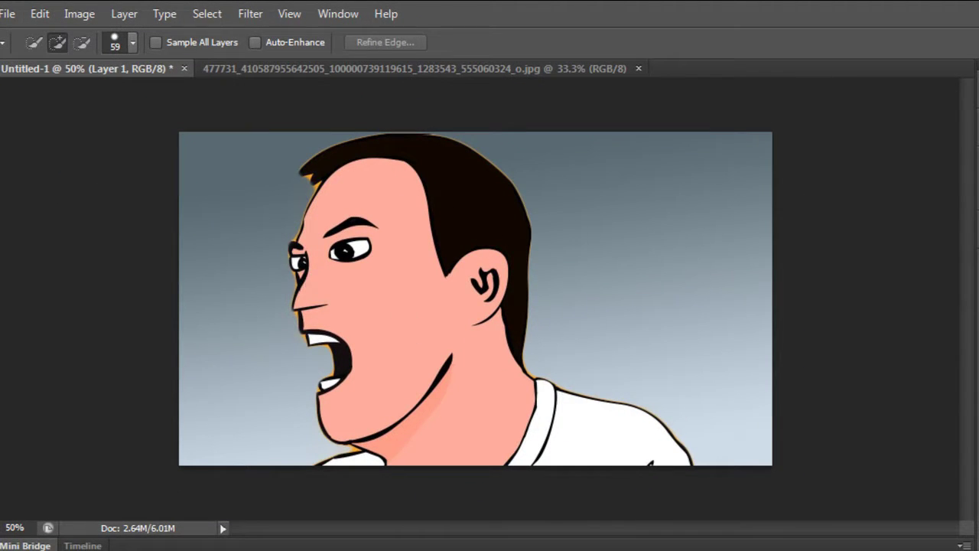
Scale the pasted man to about 83% and shift him toward the right side of the canvas.
key("v")
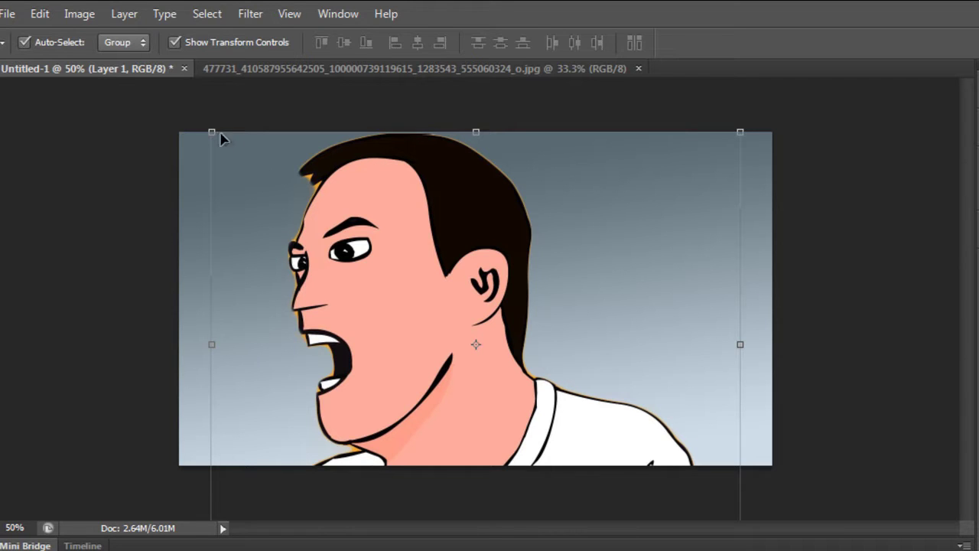
left_click_drag(212, 133, 390, 288)
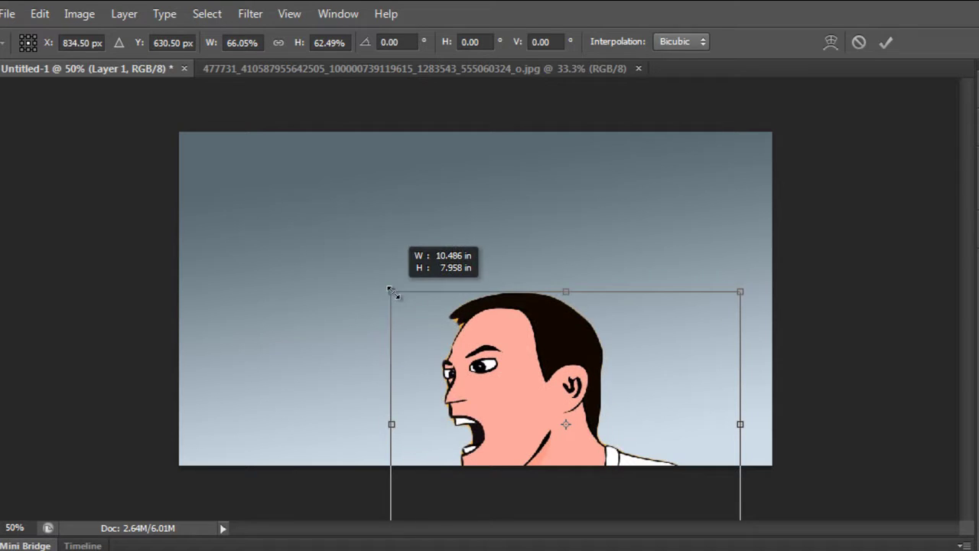
left_click_drag(523, 359, 544, 286)
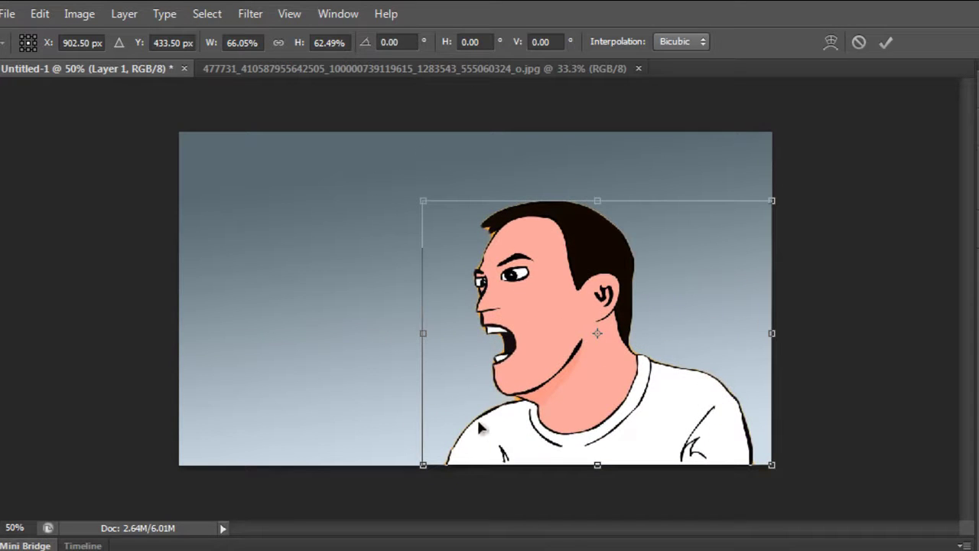
left_click_drag(423, 464, 348, 546)
left_click_drag(462, 393, 543, 339)
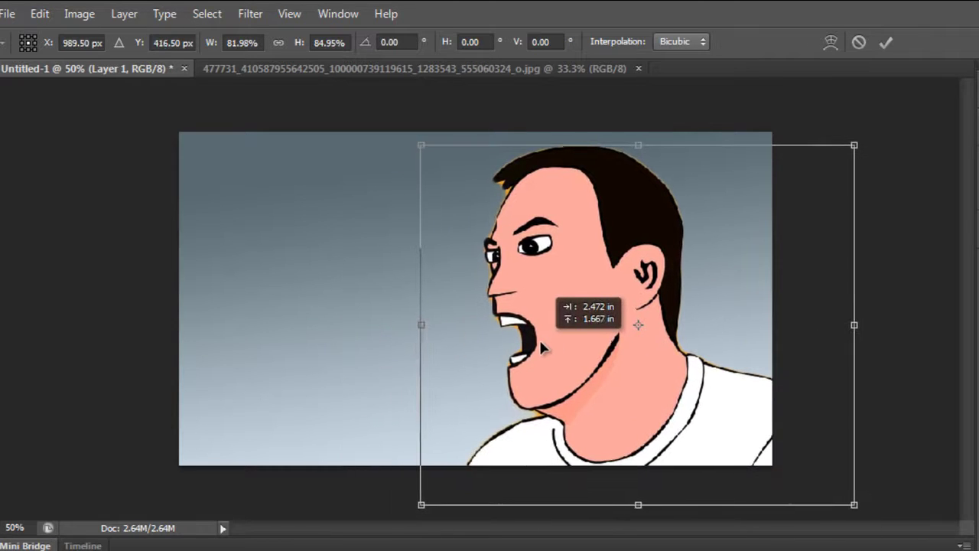
mouse_move(855, 146)
left_mouse_down()
mouse_move(883, 135)
mouse_move(885, 153)
mouse_move(864, 153)
left_mouse_up()
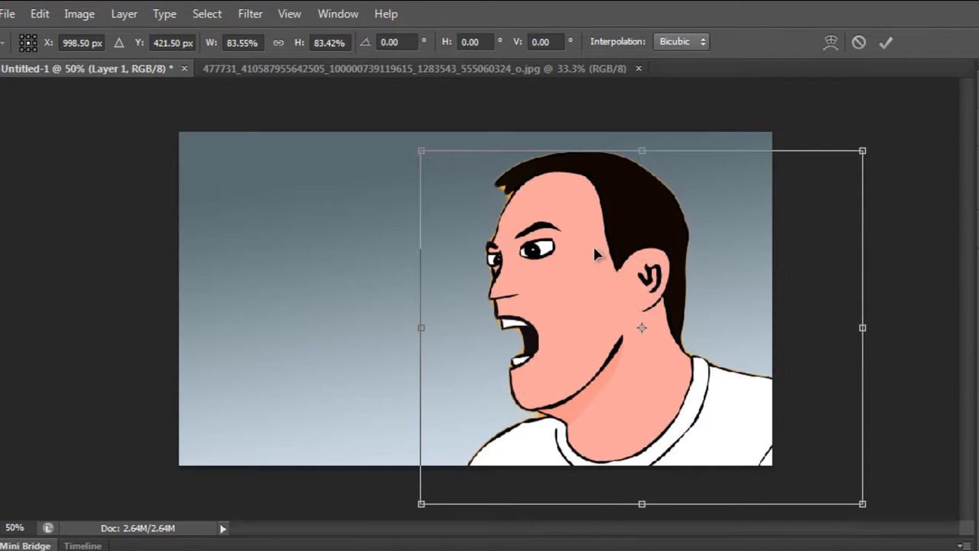
Try narrowing the man and flipping him upside down, and turn him upright again.
left_click_drag(867, 327, 763, 328)
left_click_drag(592, 503, 590, 37)
left_click_drag(574, 145, 598, 338)
left_click_drag(773, 224, 775, 126)
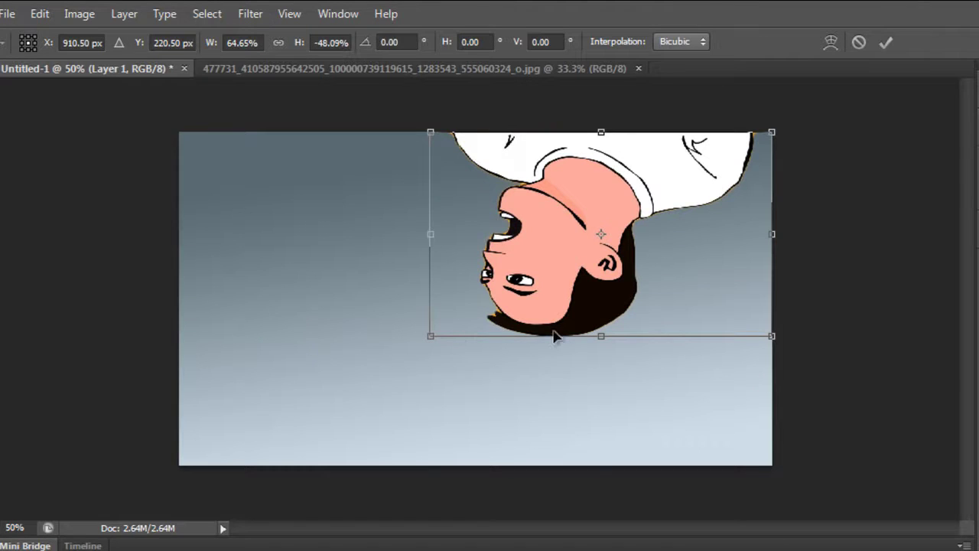
left_click_drag(601, 129, 601, 547)
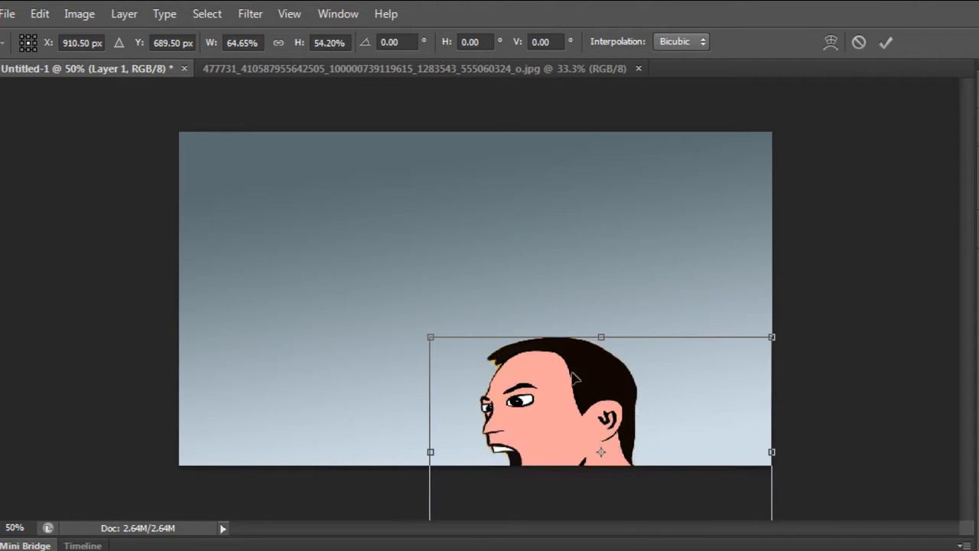
left_click_drag(576, 379, 588, 303)
Enlarge the man to about 112% wide by 105% high, place him at the canvas's right edge, and apply the transformation.
left_click_drag(443, 221, 42, 113)
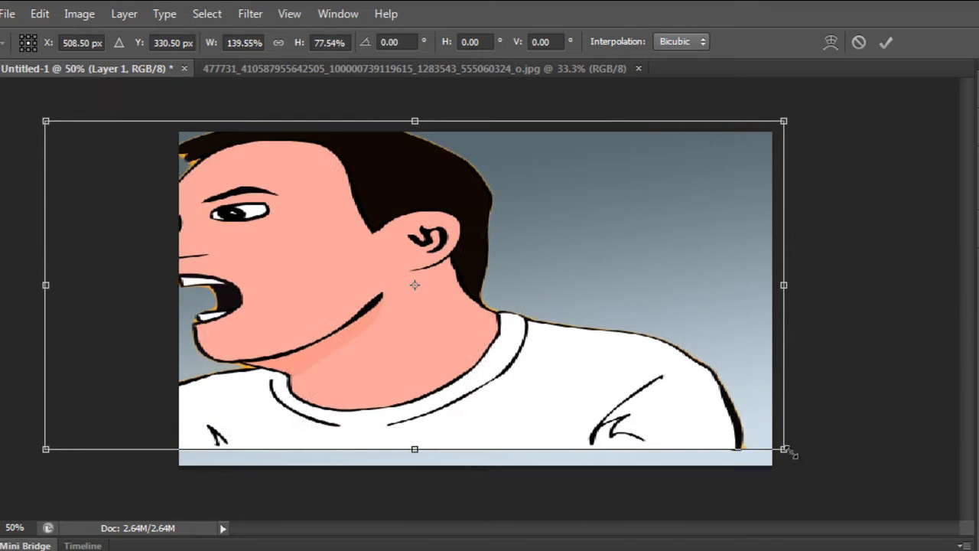
left_click_drag(788, 451, 760, 466)
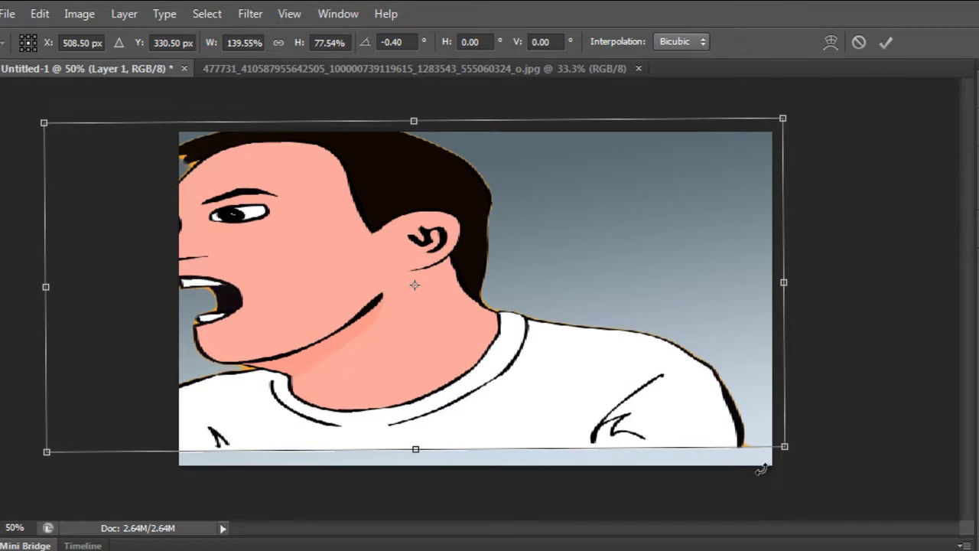
left_click_drag(804, 376, 636, 547)
left_click_drag(221, 408, 529, 414)
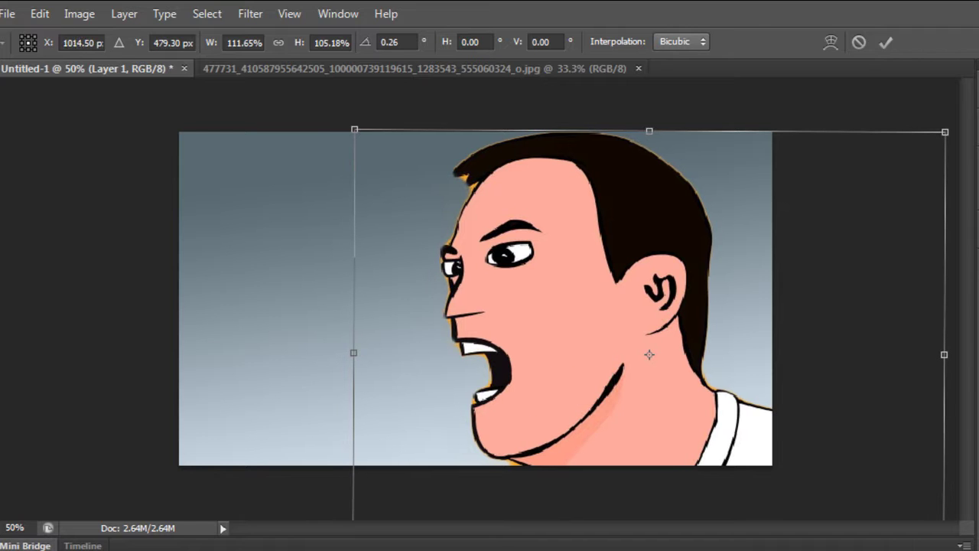
key("v")
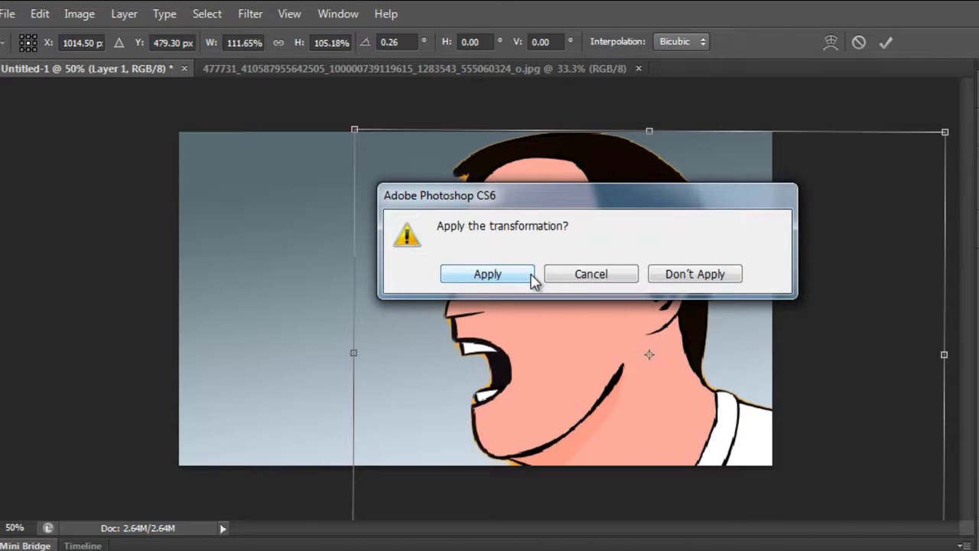
left_click(489, 274)
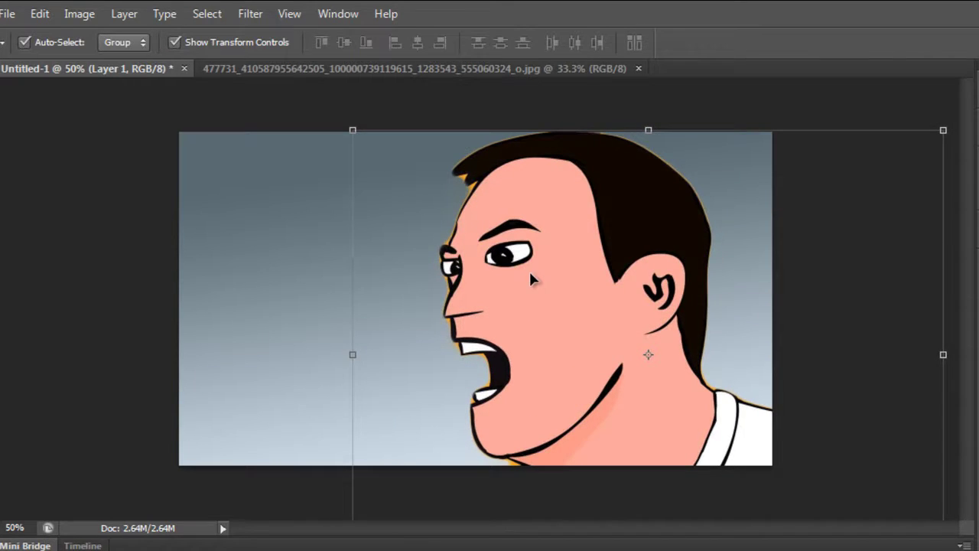
Switch to the orange source image with the Rectangular Marquee tool active and clear its selection.
key("m")
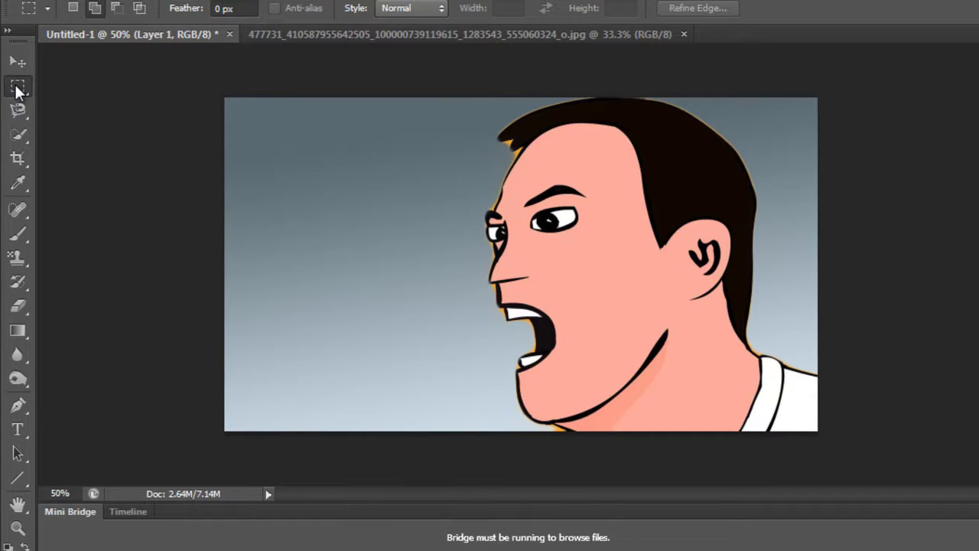
left_click(413, 38)
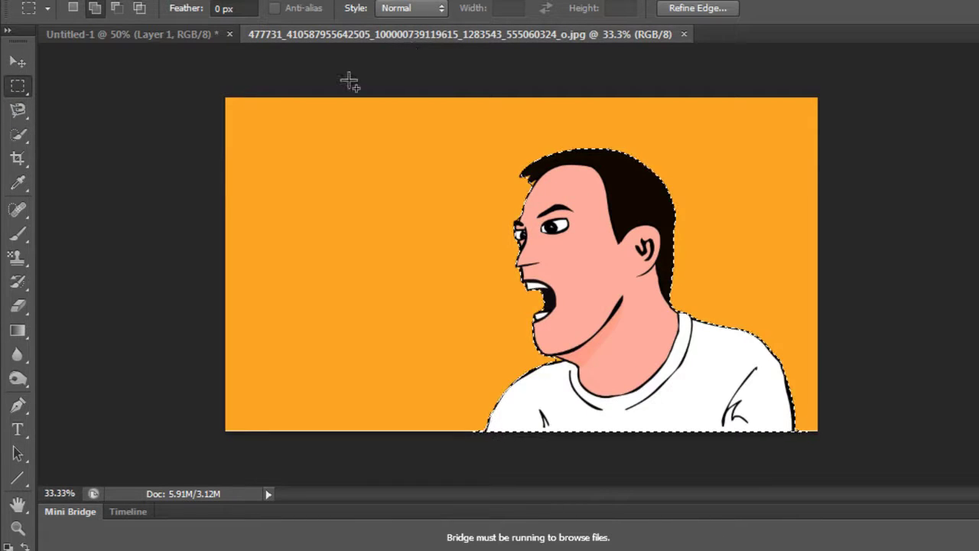
left_click(215, 0)
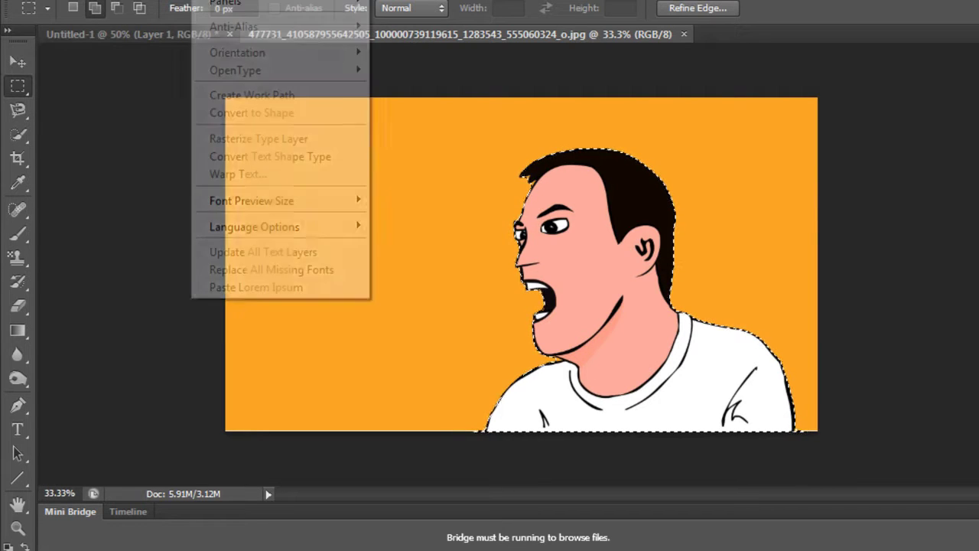
left_click(260, 24)
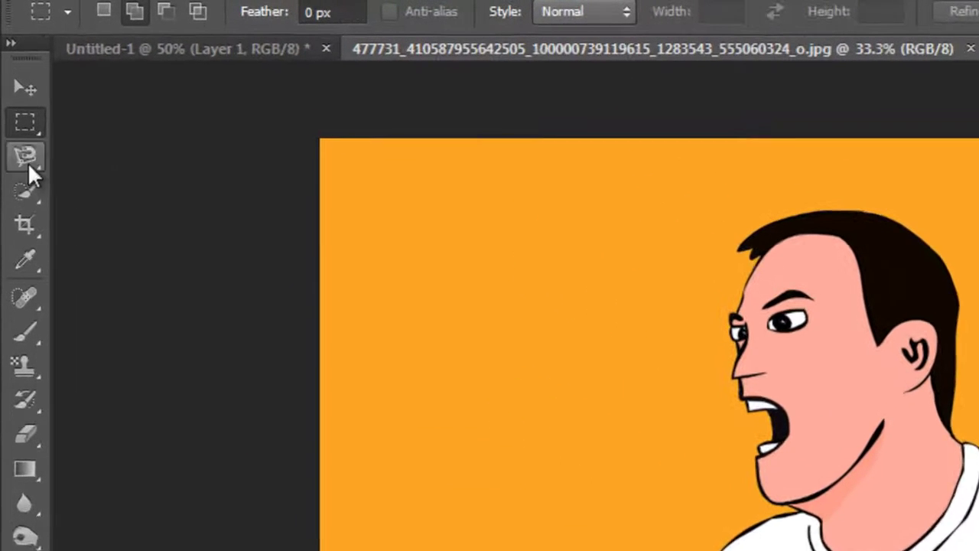
Try selecting areas around the man in the source image with the Lasso and marquee tools, and deselect everything.
left_click(33, 167)
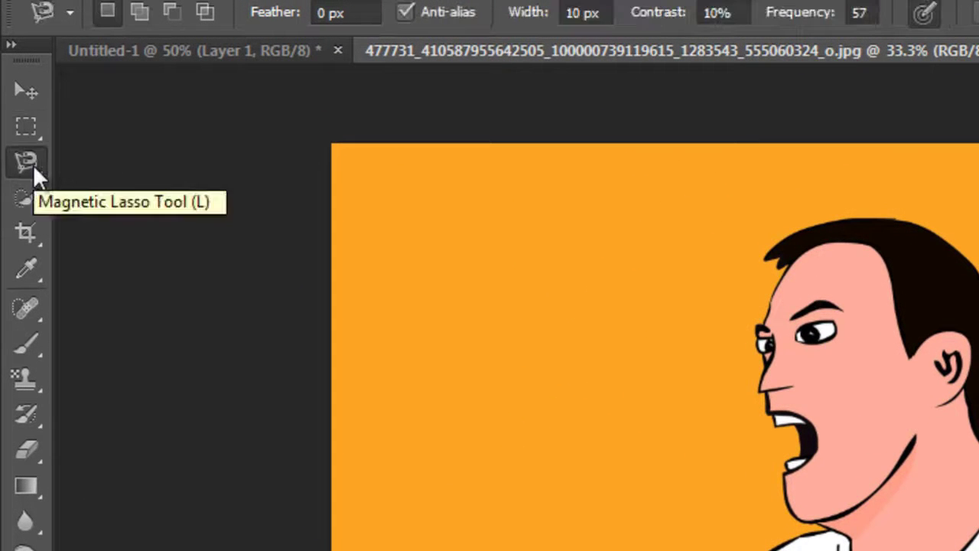
right_click(33, 166)
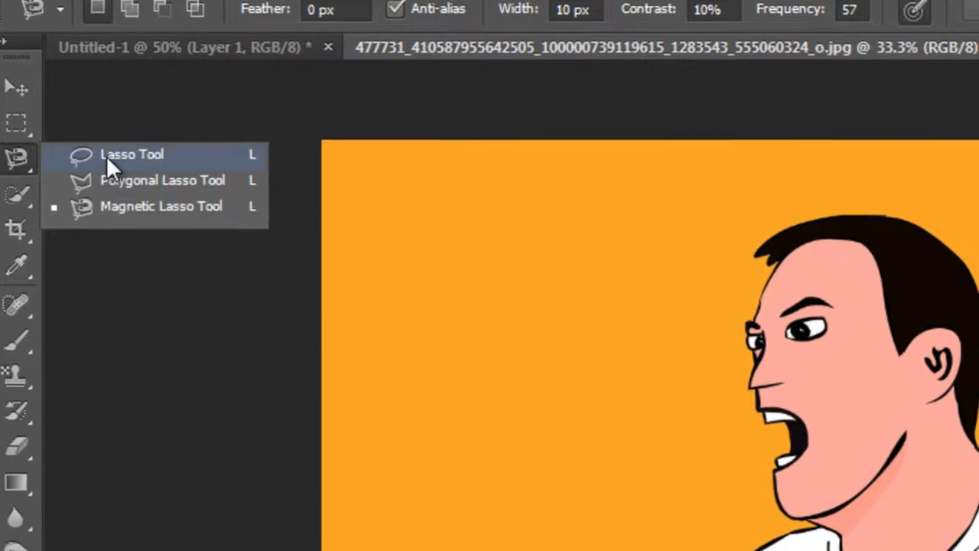
left_click(111, 159)
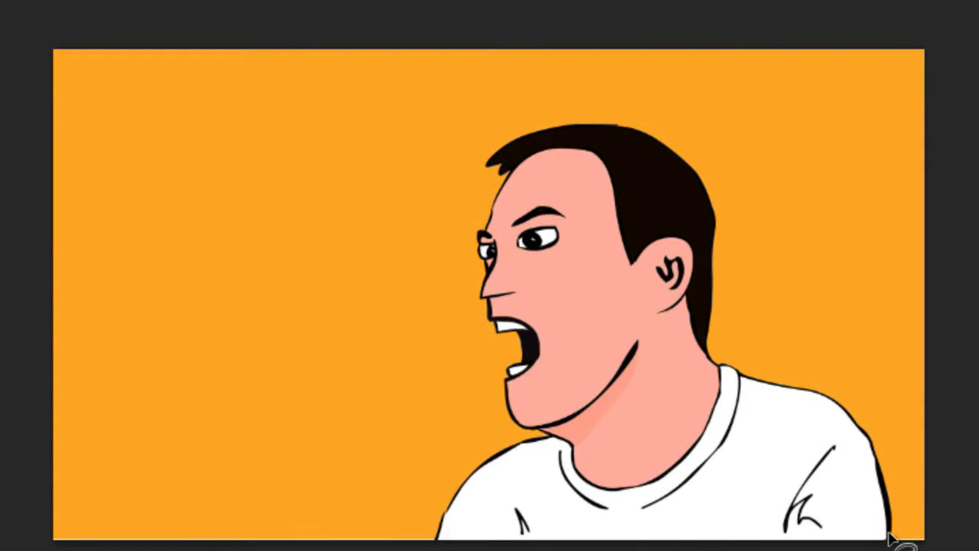
mouse_move(902, 497)
left_mouse_down()
mouse_move(884, 461)
mouse_move(815, 386)
mouse_move(757, 364)
left_mouse_up()
mouse_move(715, 296)
left_mouse_down()
mouse_move(694, 140)
mouse_move(575, 98)
mouse_move(493, 136)
mouse_move(447, 204)
mouse_move(469, 257)
mouse_move(459, 335)
mouse_move(496, 375)
mouse_move(424, 540)
mouse_move(655, 528)
mouse_move(906, 531)
left_mouse_up()
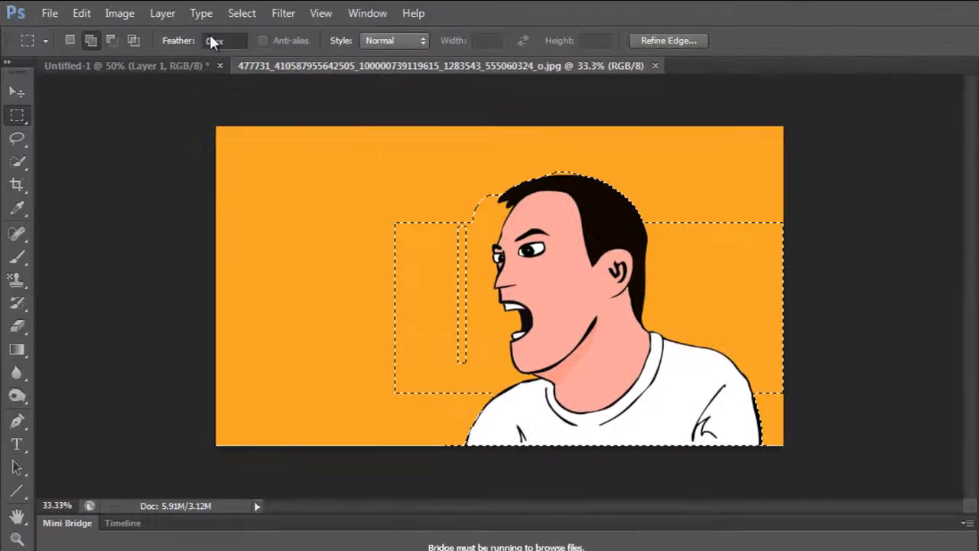
left_click(242, 13)
left_click(248, 52)
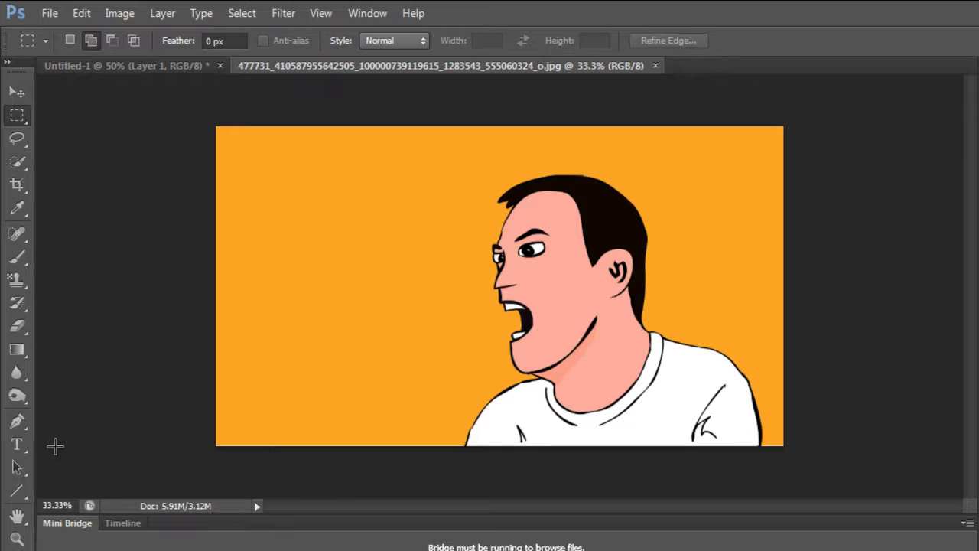
Try filling the source image's orange background with the foreground color, using the Paint Bucket tool in Darken mode.
left_click(26, 354)
right_click(25, 349)
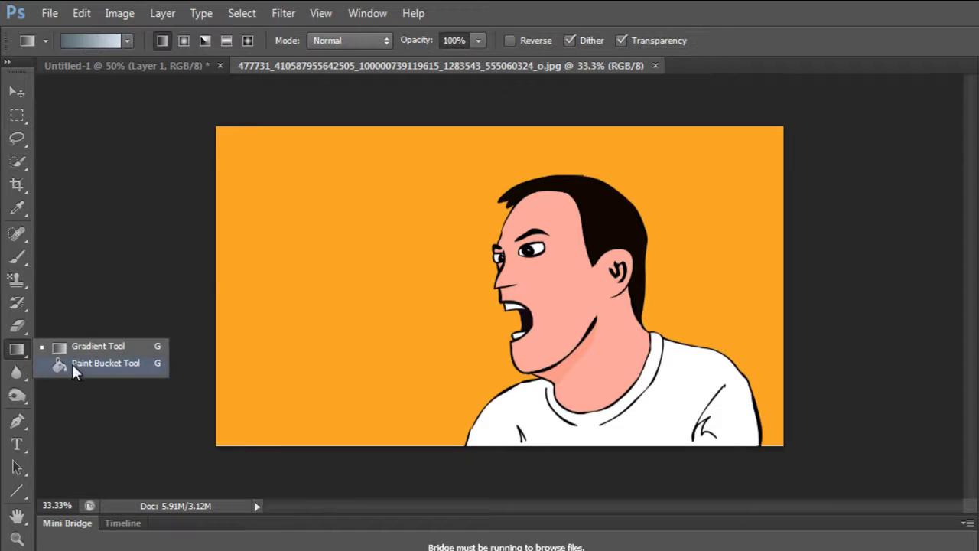
left_click(74, 364)
left_click(301, 335)
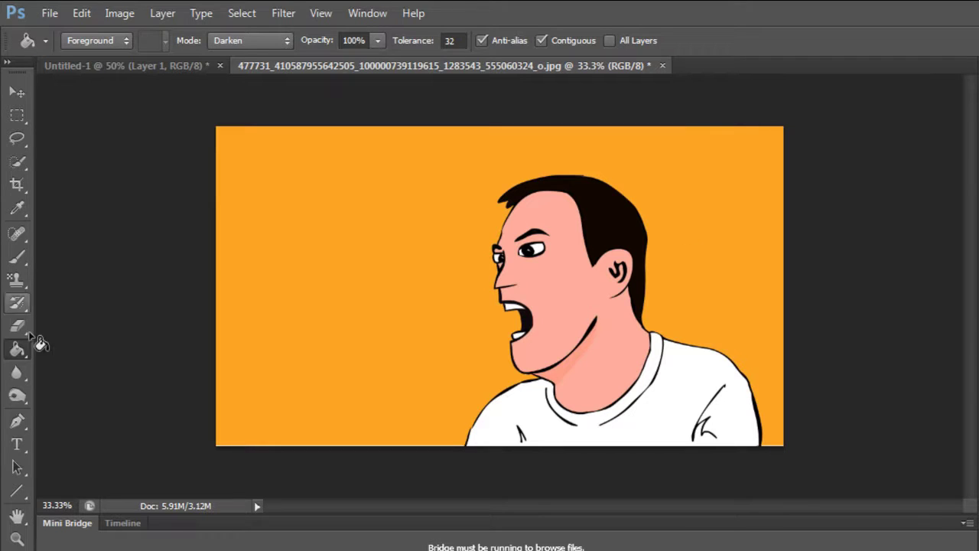
left_click(264, 326)
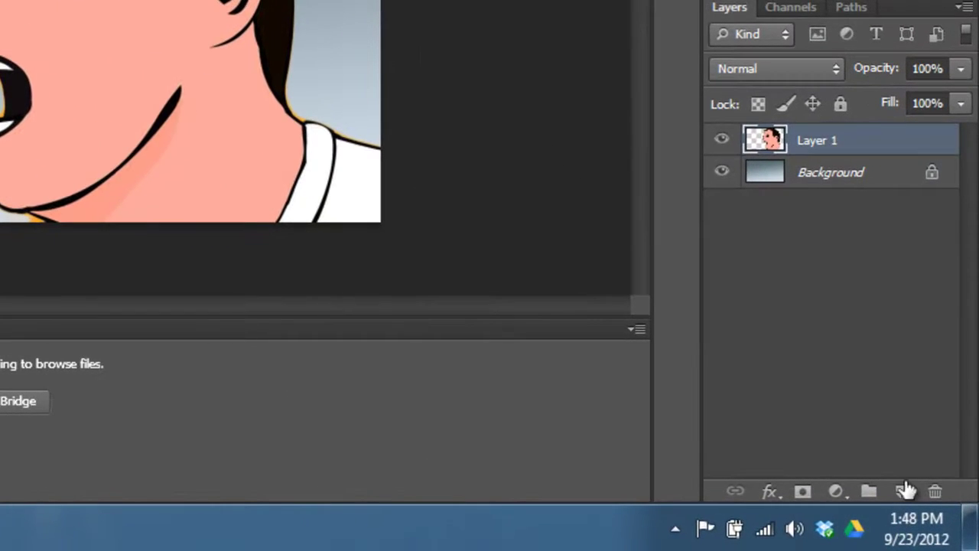
Add a new layer in Untitled-1 and create the white text "AWESOME JOB!" in 48 pt Coalition on the gradient.
left_click(904, 491)
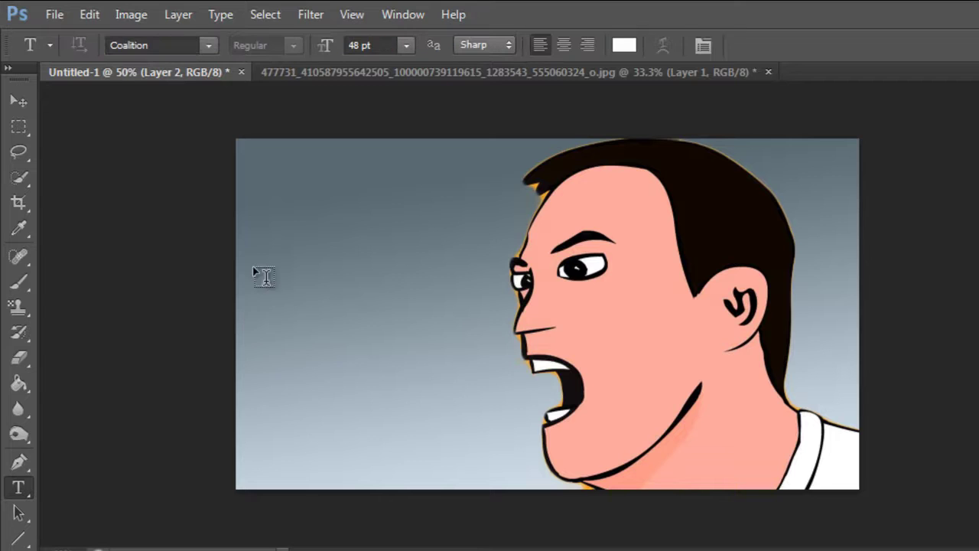
left_click(310, 353)
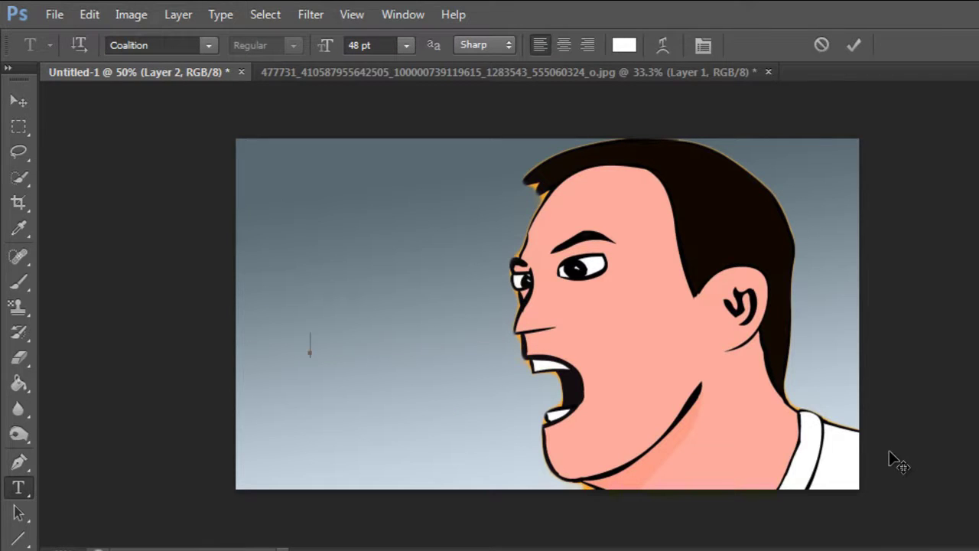
type("AWESOME")
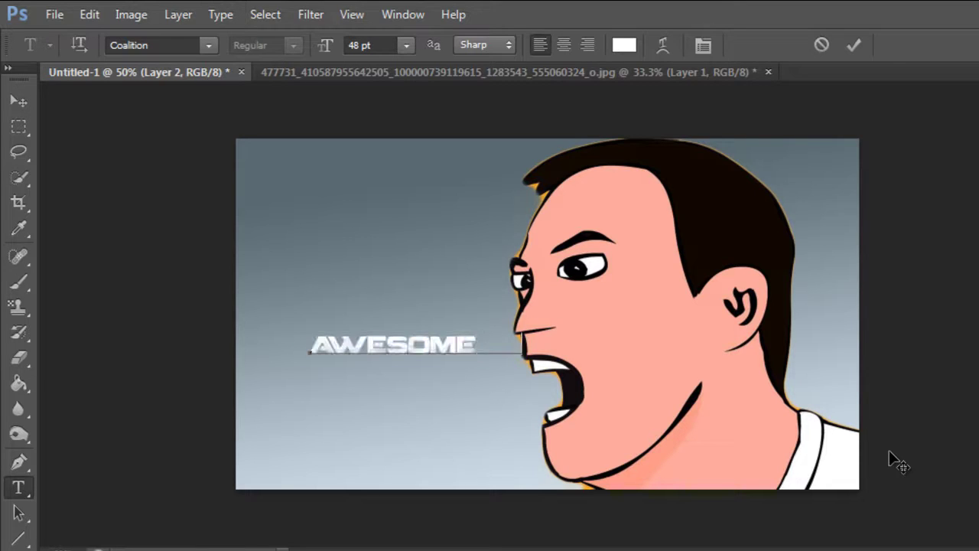
type(" JOB!")
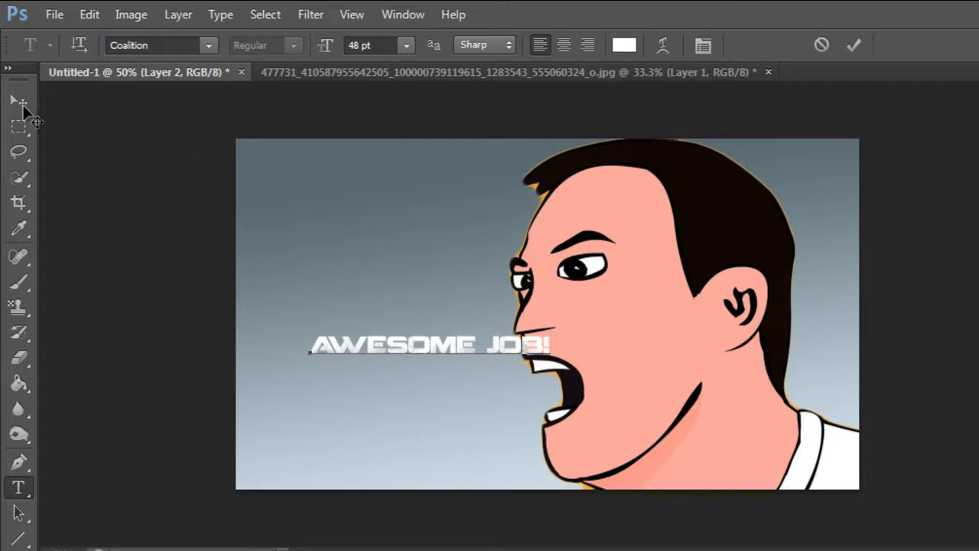
key("ctrl+Return")
Enlarge the "AWESOME JOB!" text to about 224% wide by 306% high, tilt it upward to the right across the face, and apply the transformation.
key("ctrl+t")
left_click_drag(548, 333, 847, 283)
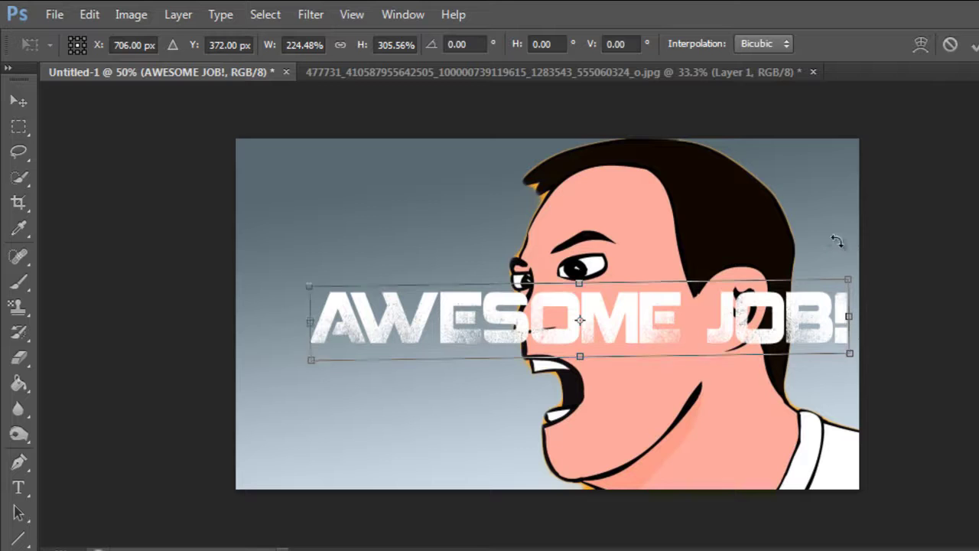
left_click_drag(837, 240, 693, 272)
left_click_drag(681, 344, 680, 343)
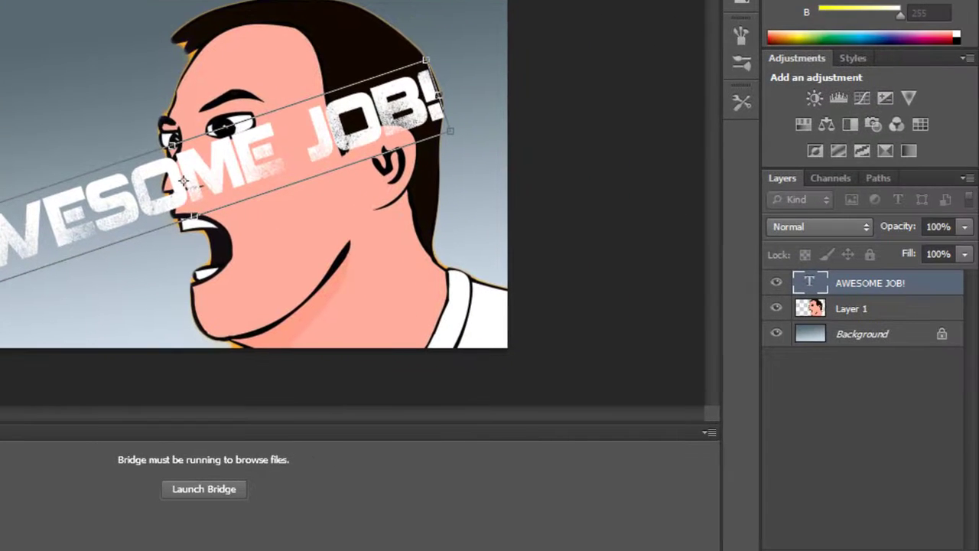
key("l")
left_click(244, 147)
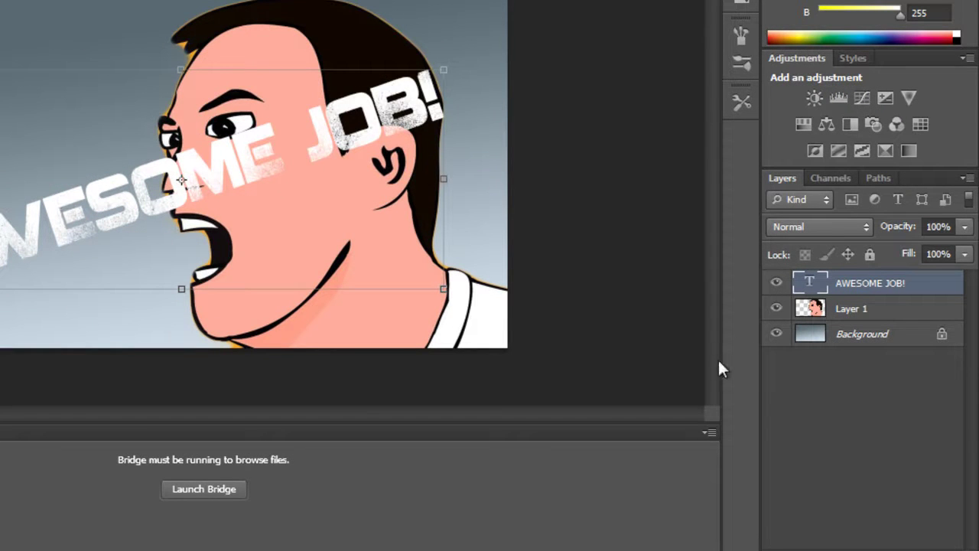
Add a black outside stroke of 9 px to the "AWESOME JOB!" text layer through its layer style.
double_click(915, 295)
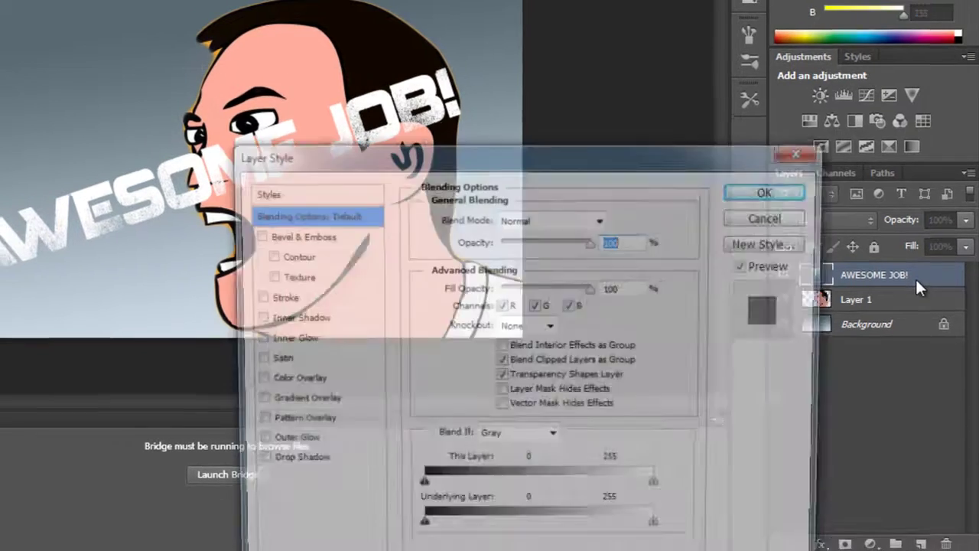
left_click_drag(590, 164, 584, 111)
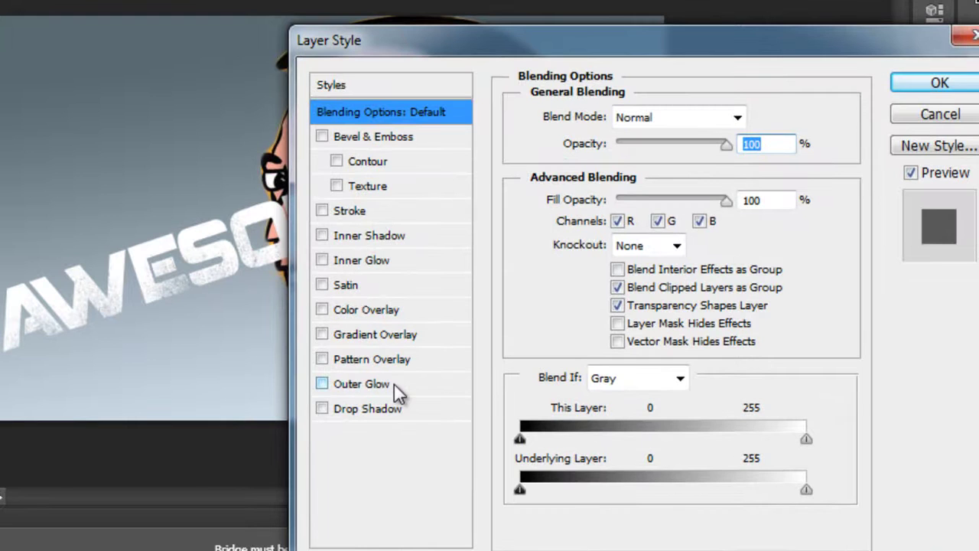
left_click_drag(459, 47, 774, 111)
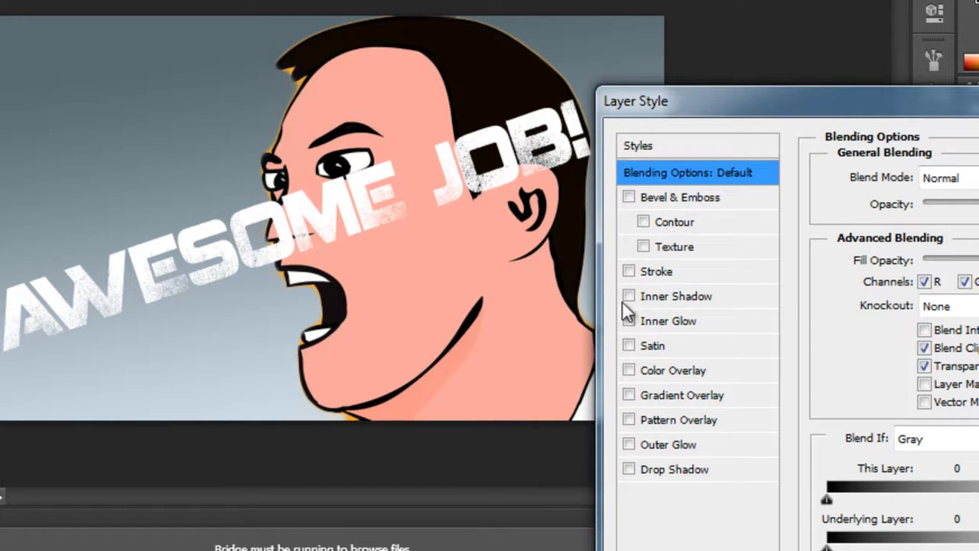
left_click(628, 271)
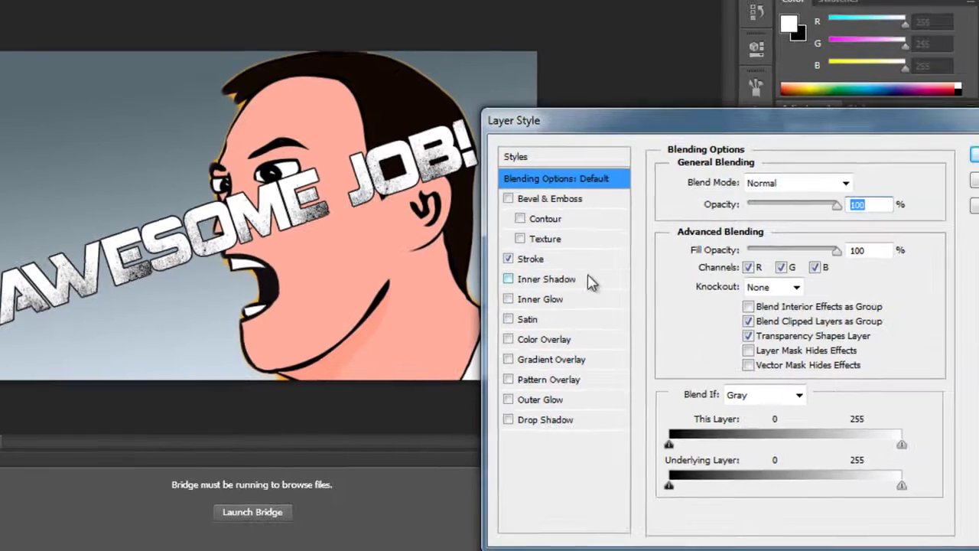
left_click(724, 276)
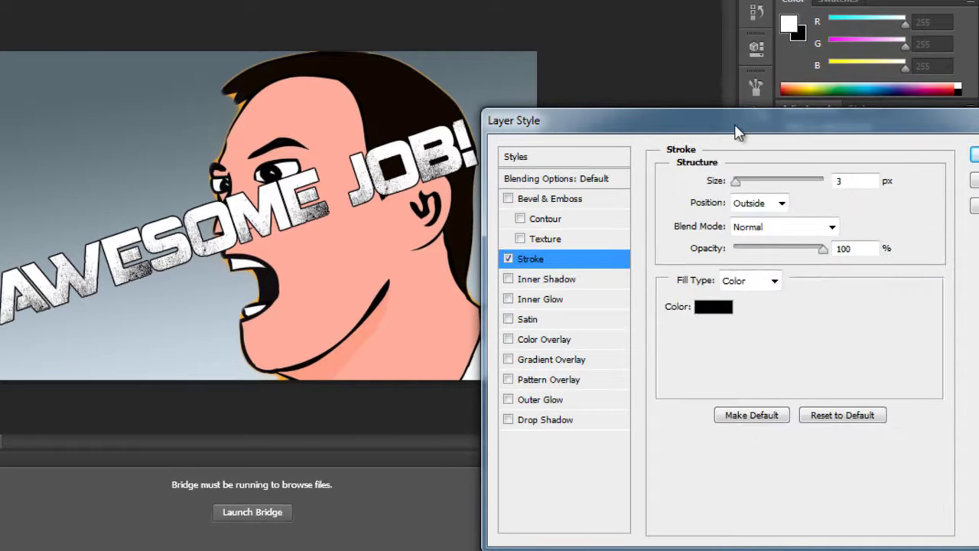
left_click_drag(740, 123, 677, 119)
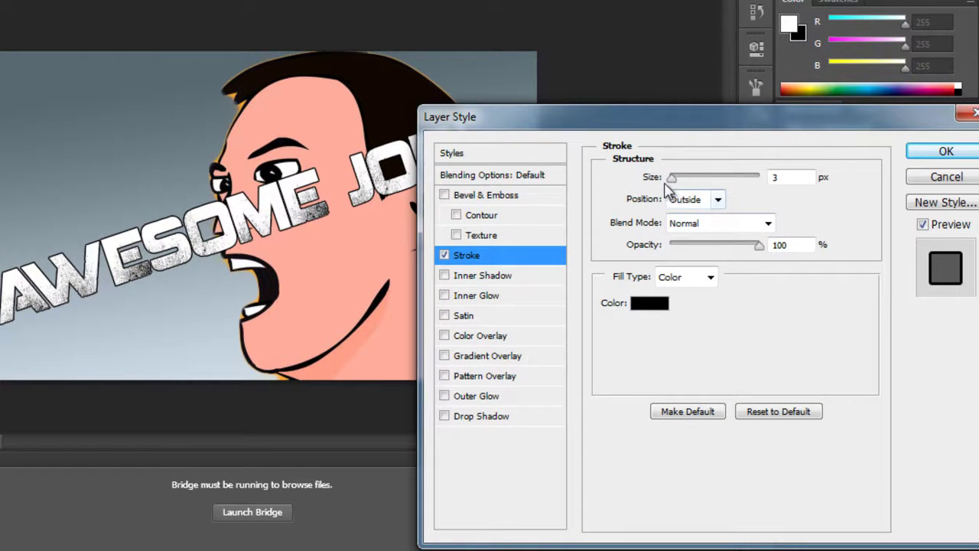
mouse_move(672, 178)
left_mouse_down()
mouse_move(681, 187)
mouse_move(741, 189)
mouse_move(677, 191)
left_mouse_up()
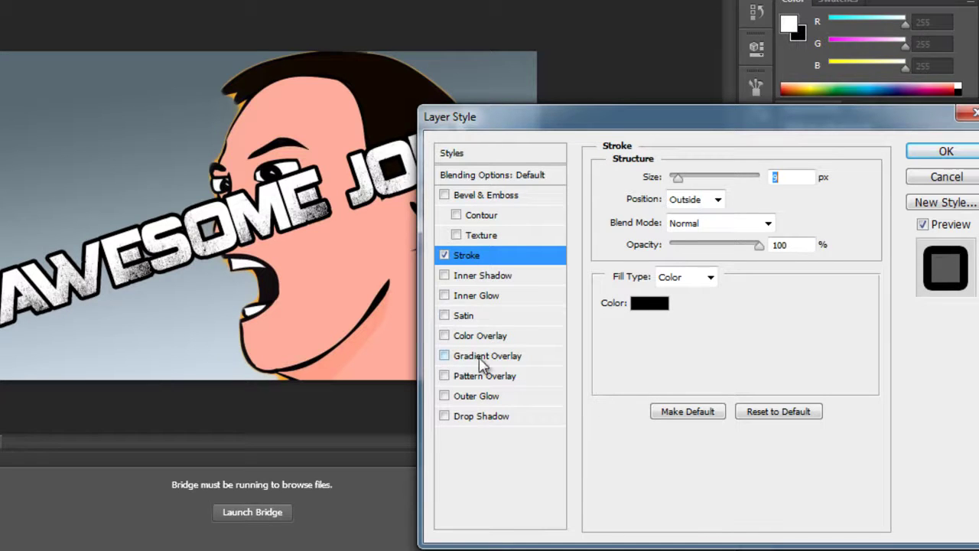
Enable Bevel & Emboss with Texture and Inner Glow on the text, trying out Inner Shadow, Contour and Satin without keeping them.
left_click(445, 276)
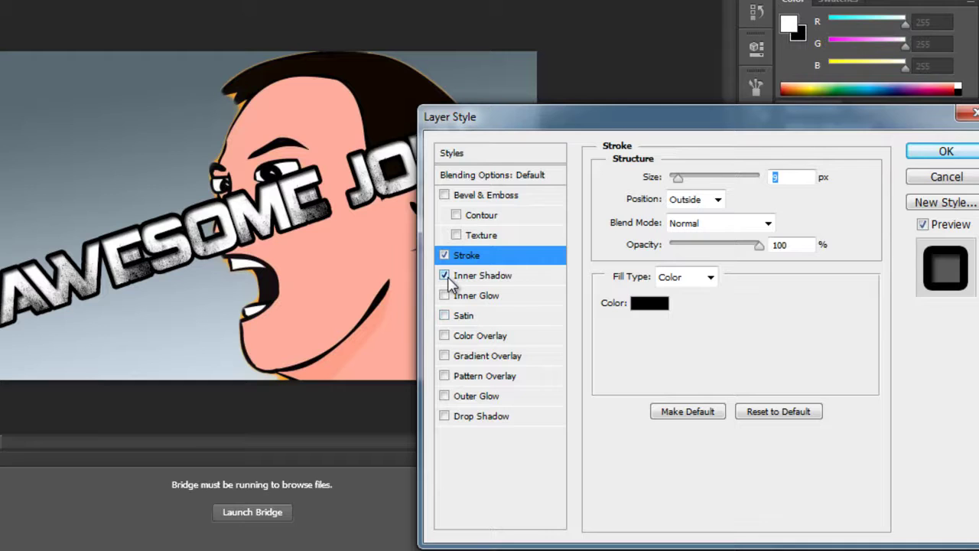
left_click(445, 276)
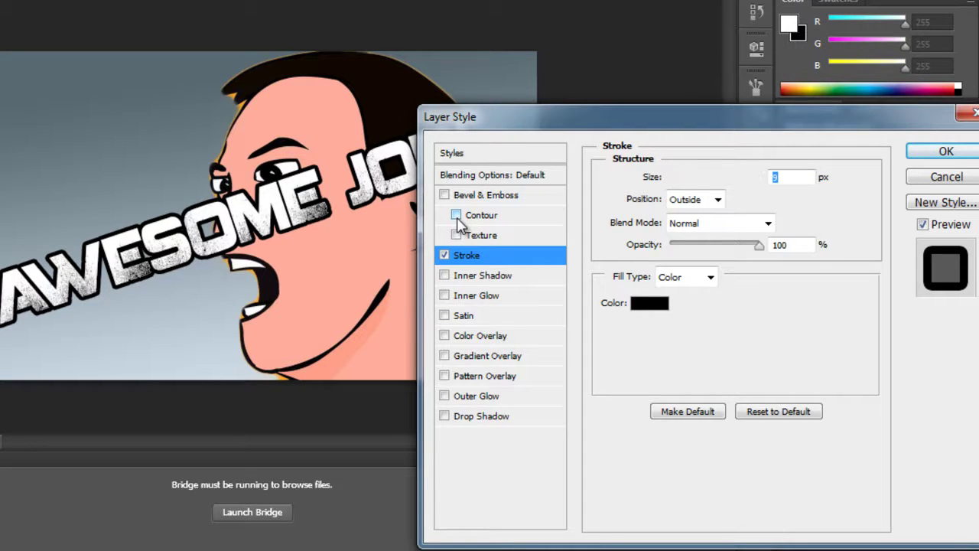
left_click(457, 215)
left_click(456, 215)
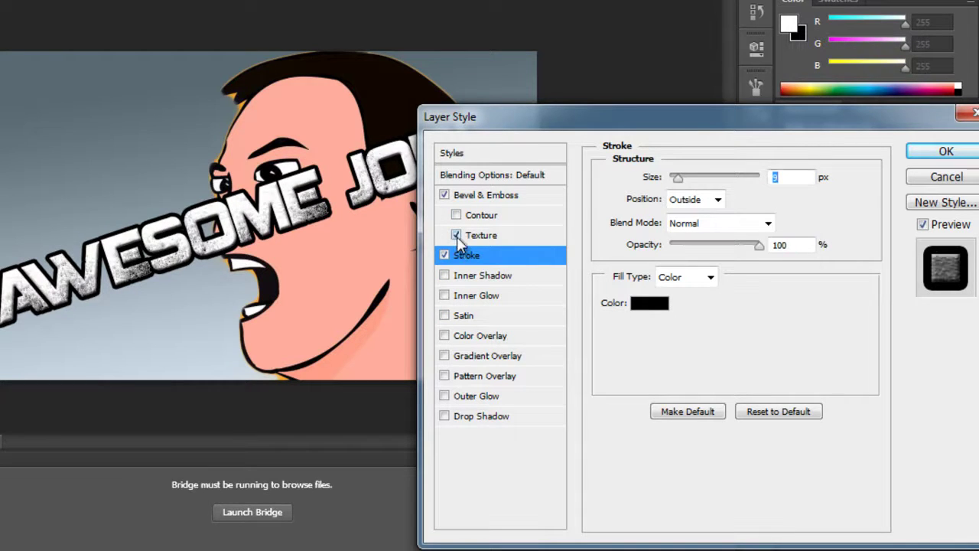
left_click(445, 315)
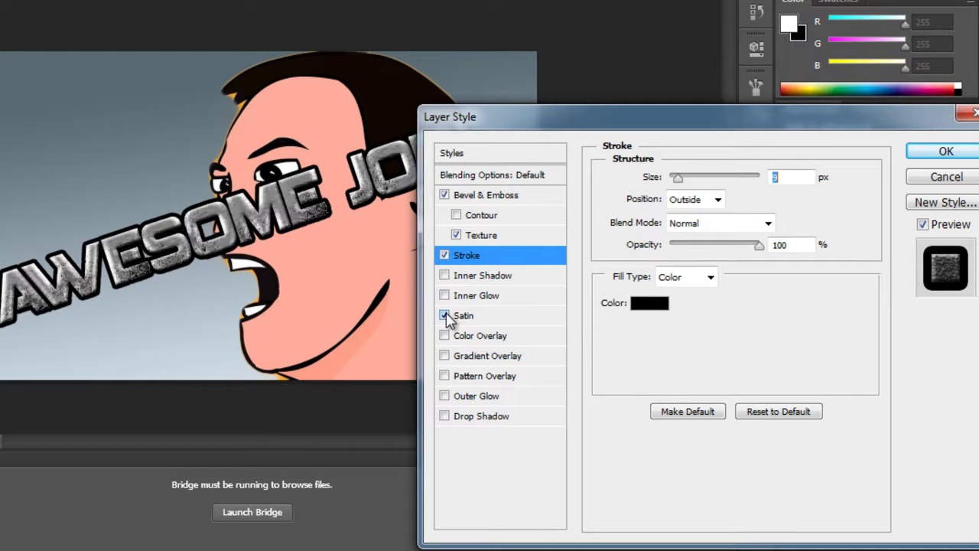
left_click(445, 316)
left_click(444, 295)
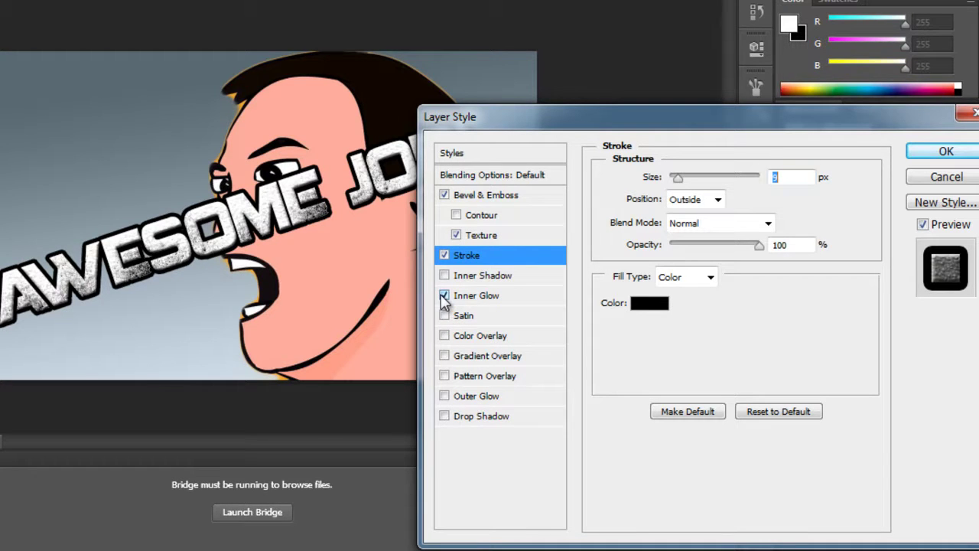
Enable the rainbow Gradient Overlay, Pattern Overlay, Outer Glow, Drop Shadow and bevel Contour on the text, and apply the layer style.
left_click(444, 356)
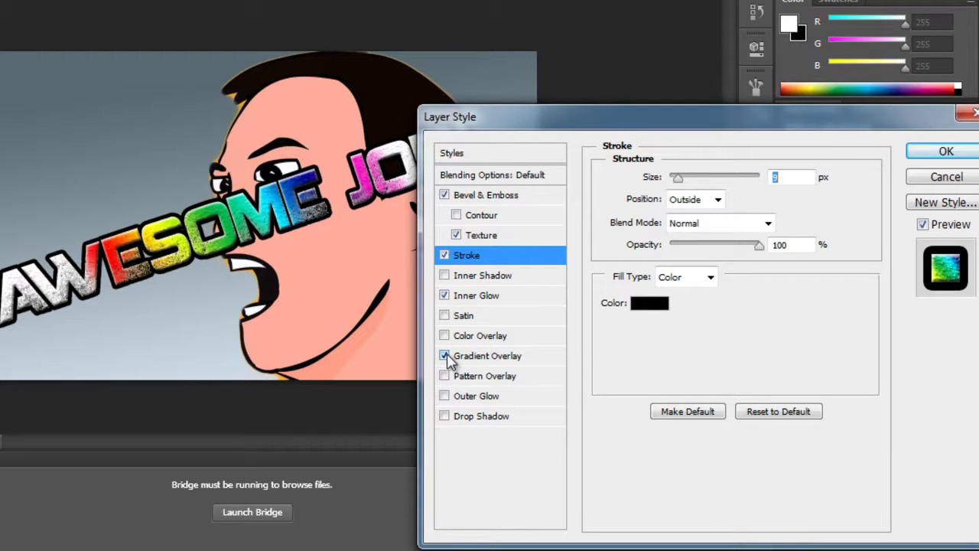
left_click(481, 357)
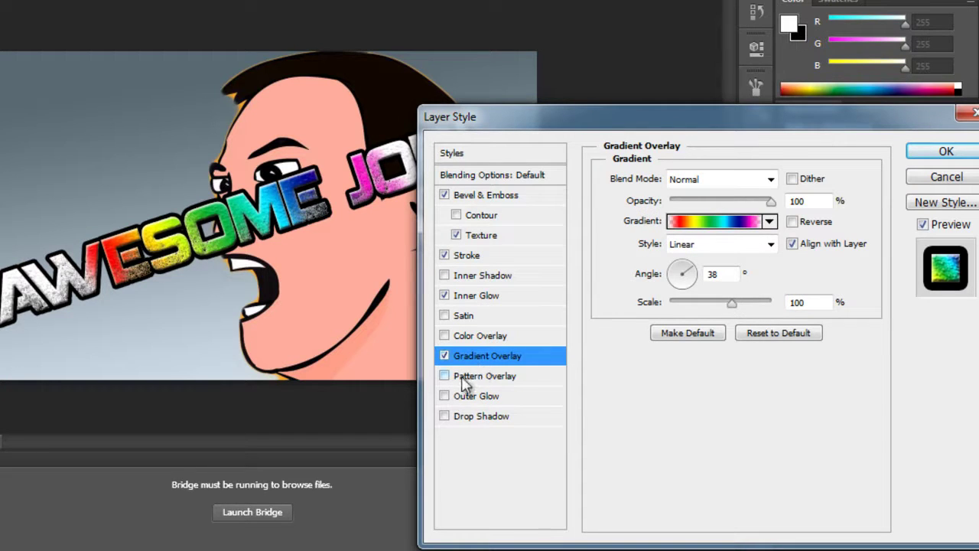
left_click(444, 375)
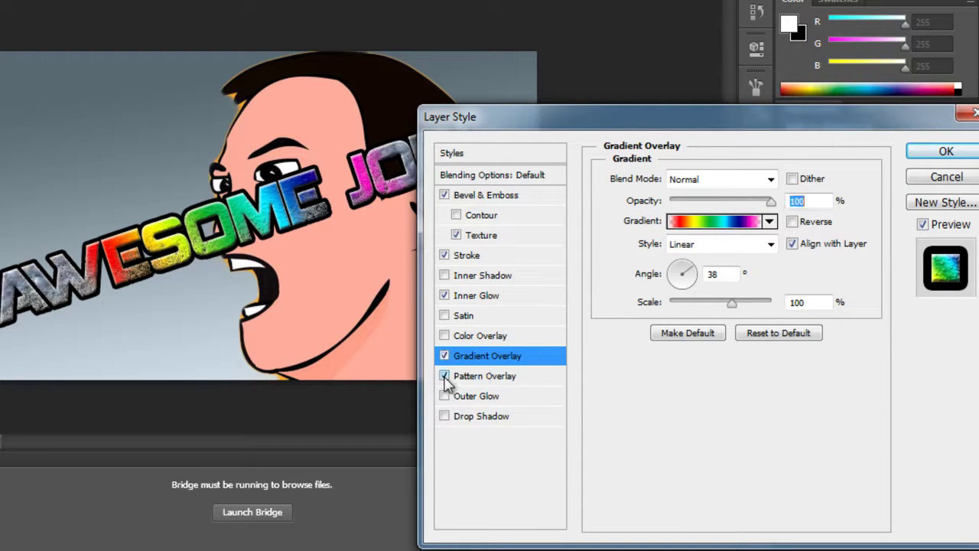
left_click(445, 336)
left_click(445, 335)
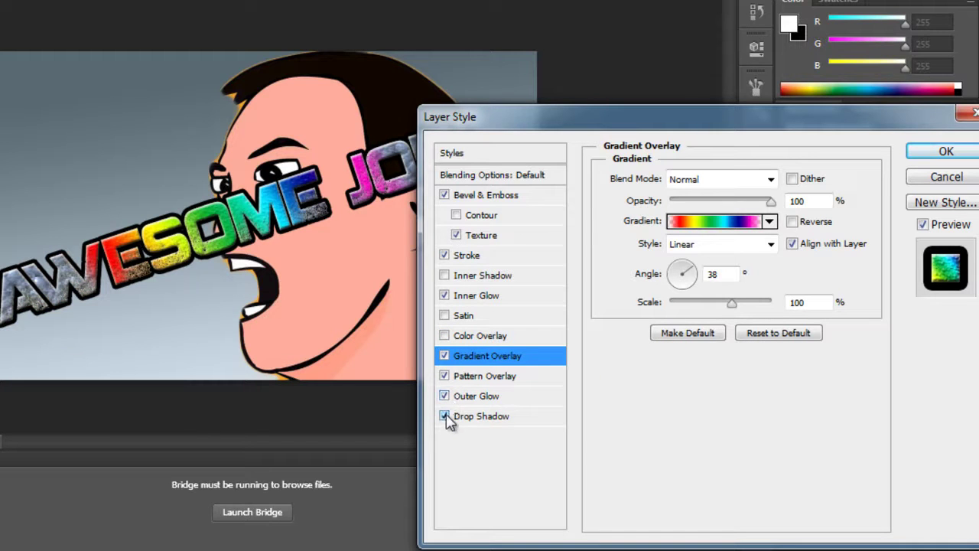
left_click(457, 215)
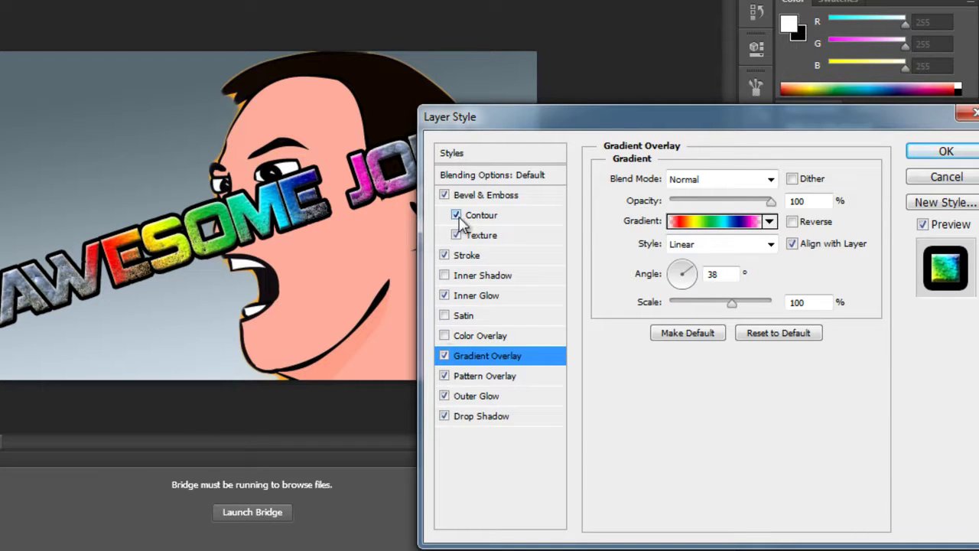
left_click_drag(731, 134, 438, 205)
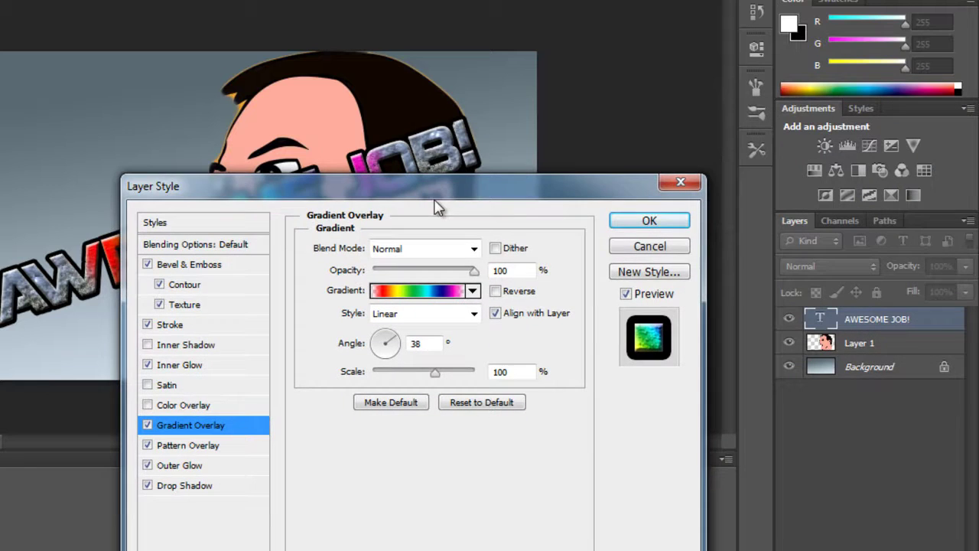
left_click(649, 220)
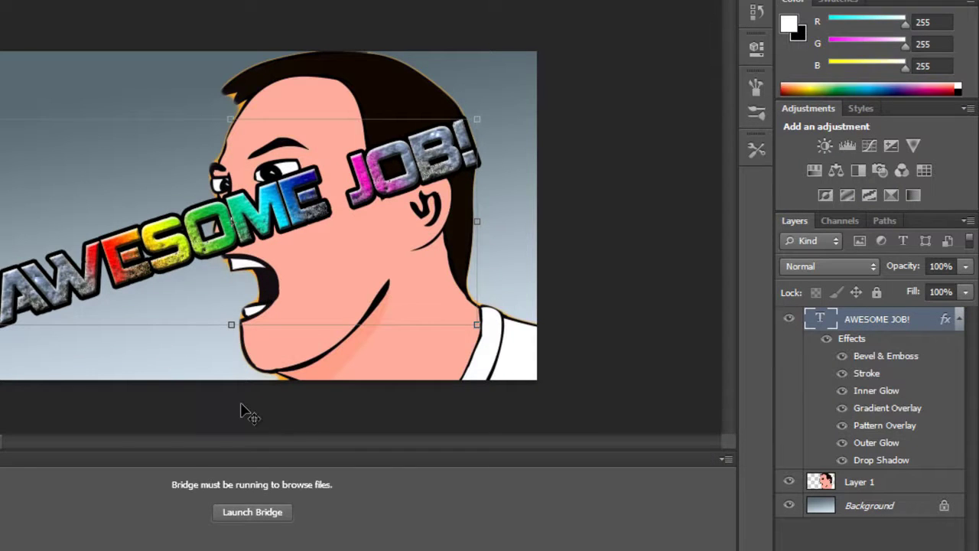
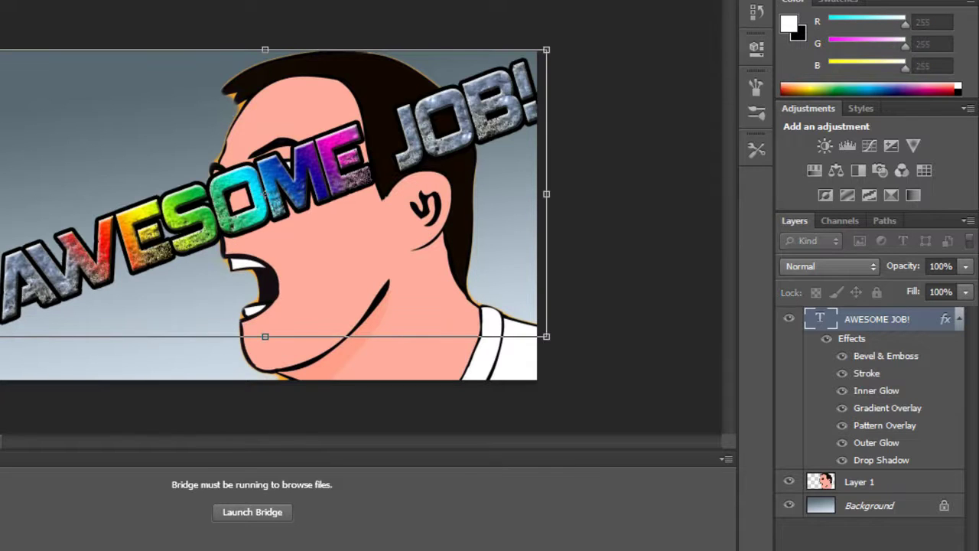
Enlarge the "AWESOME JOB!" text to span the full canvas width, apply the transformation and hide the transform outline.
left_click_drag(30, 341, 59, 286)
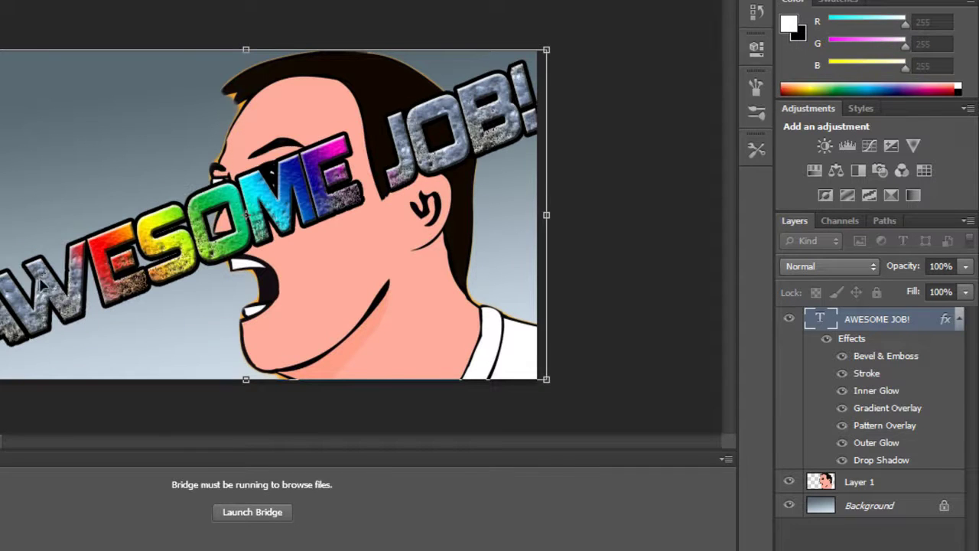
key("v")
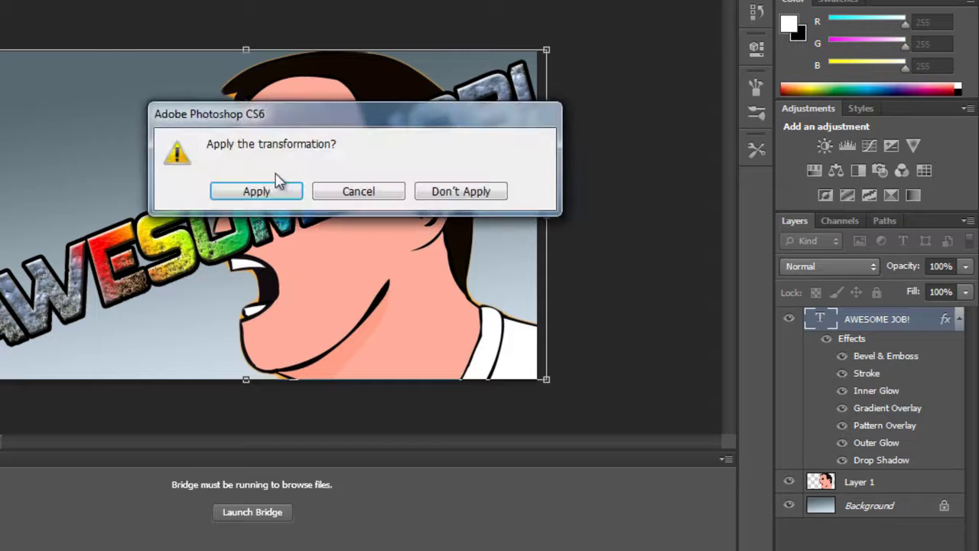
left_click(280, 200)
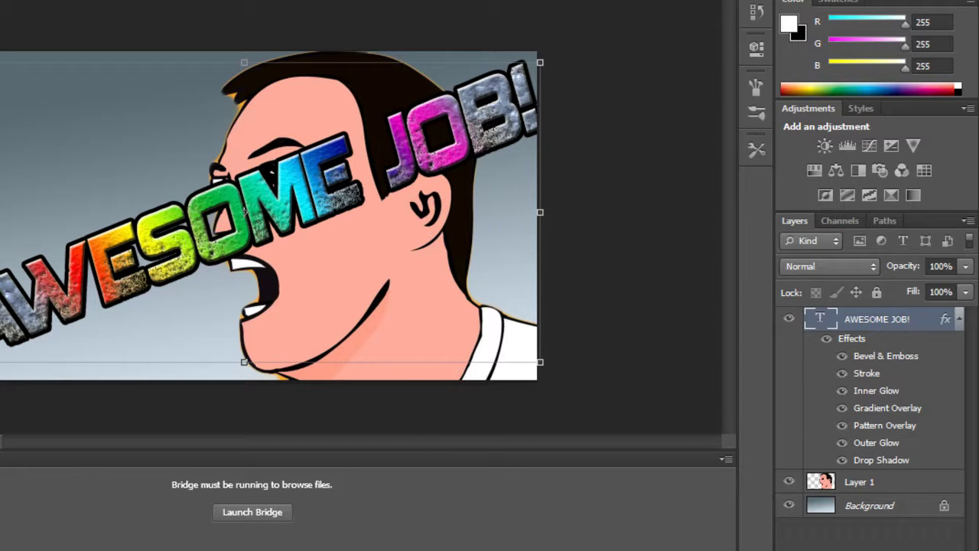
key("ctrl+h")
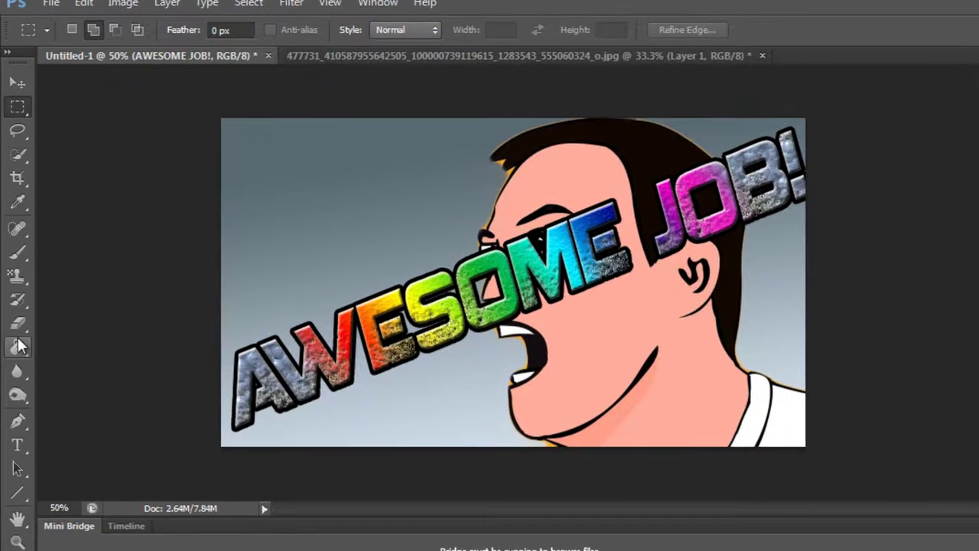
Redraw the Background layer's blue-gray gradient with the Gradient tool, trying a radial fill and a diamond fill.
left_click(18, 349)
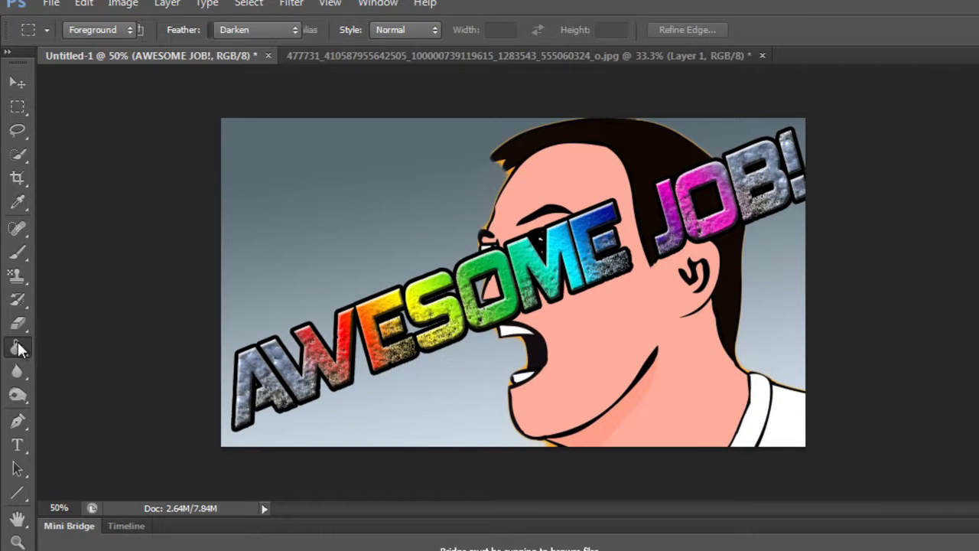
right_click(18, 348)
left_click(63, 343)
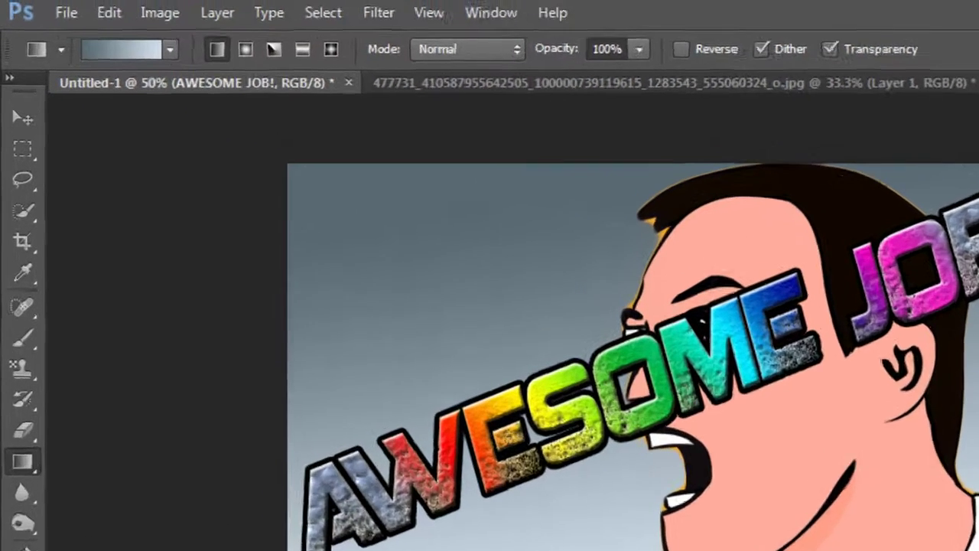
key("alt+comma")
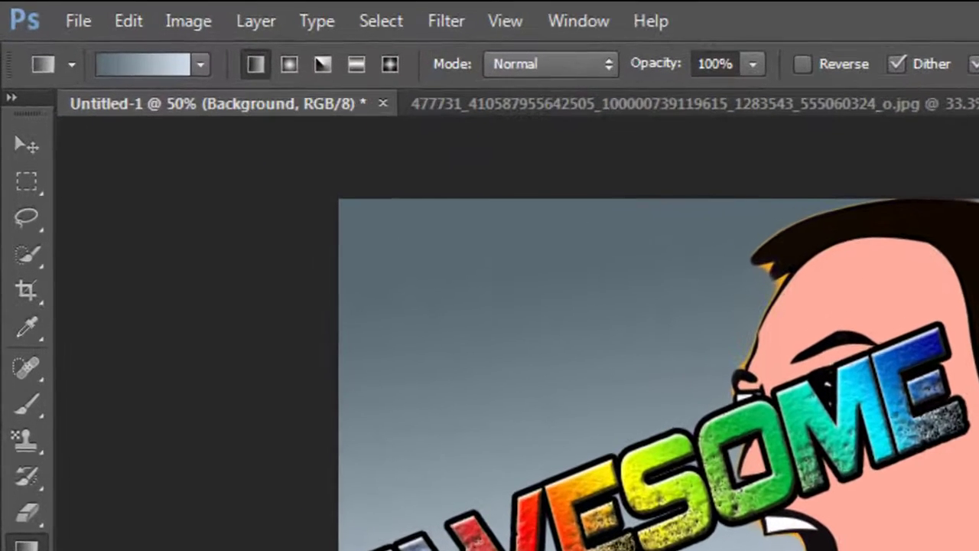
left_click(294, 65)
left_click_drag(492, 280, 698, 432)
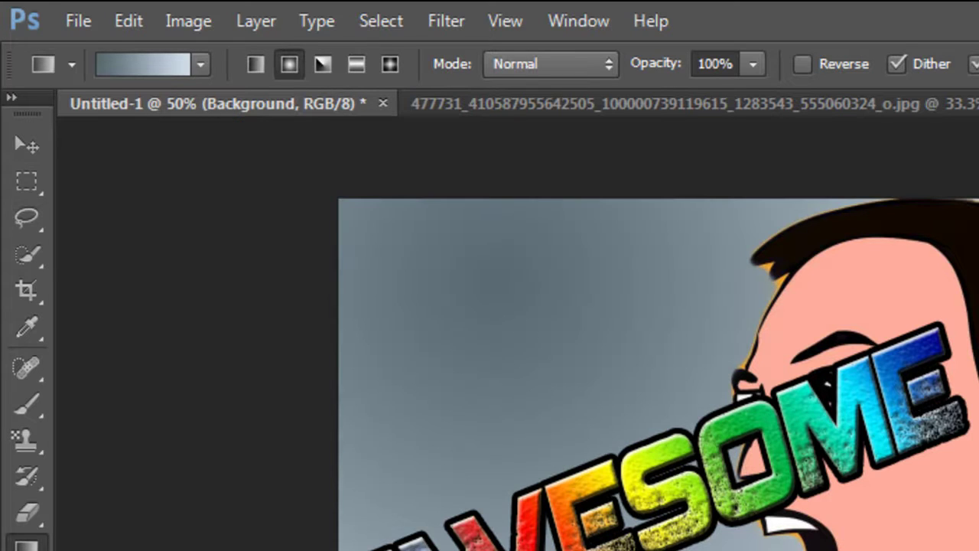
left_click(390, 64)
left_click_drag(586, 332, 660, 428)
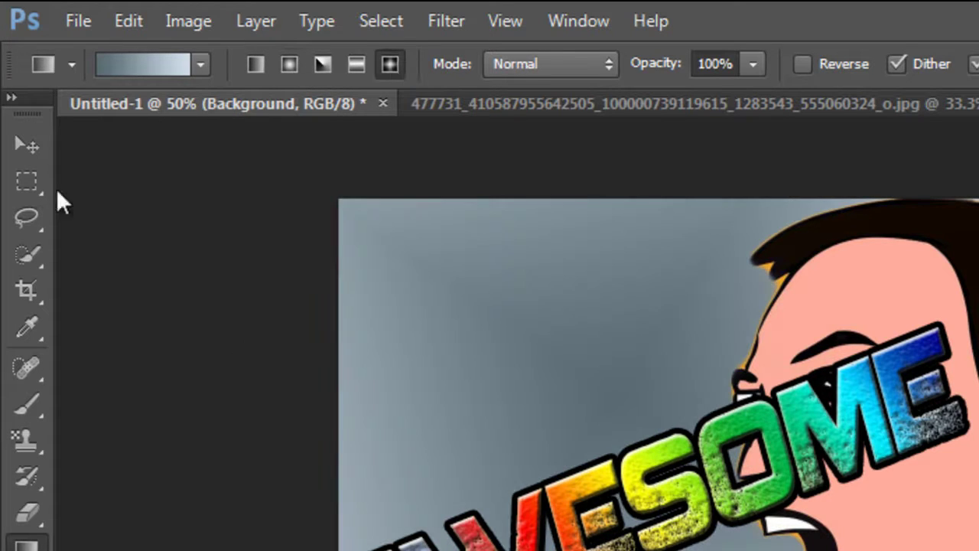
Refill the Background layer with the black-to-gray gradient preset, trying several diamond fills and a radial fill starting beside the man's face.
left_click(200, 65)
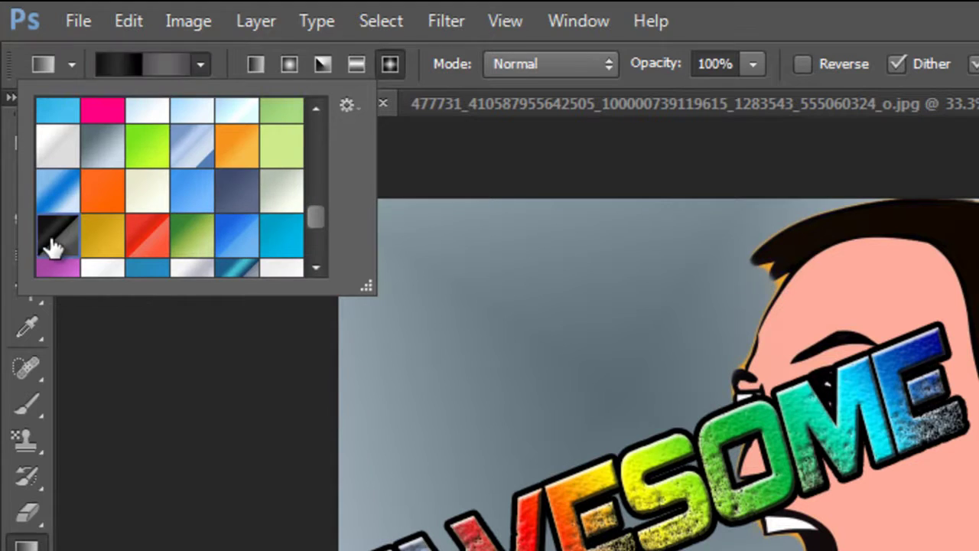
left_click(53, 249)
left_click_drag(514, 301, 978, 550)
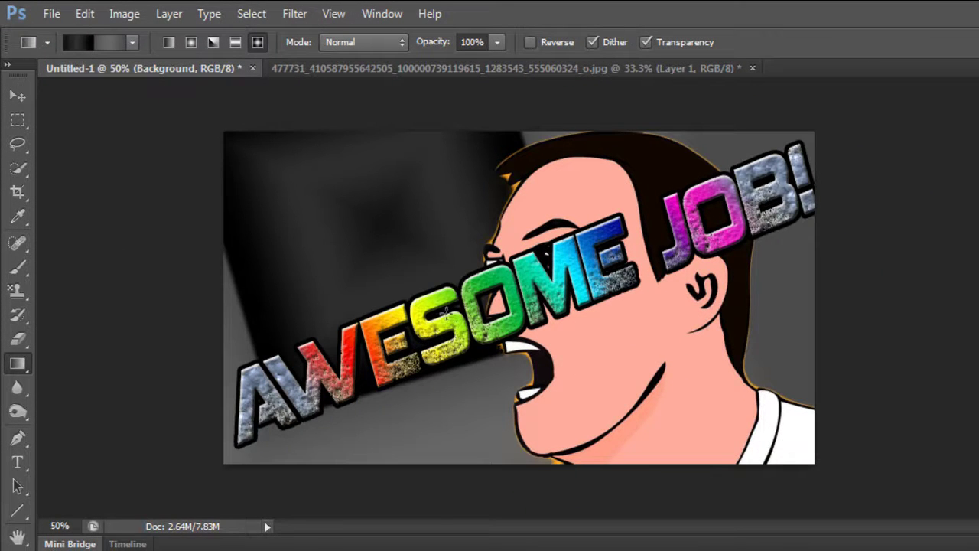
left_click_drag(758, 378, 237, 299)
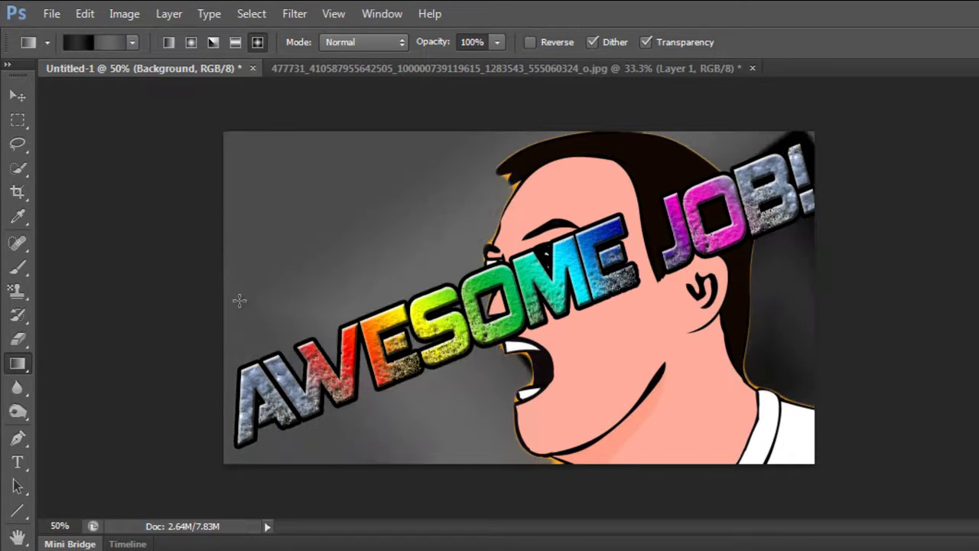
mouse_move(303, 207)
left_mouse_down()
mouse_move(518, 314)
mouse_move(462, 380)
mouse_move(436, 331)
mouse_move(229, 219)
left_mouse_up()
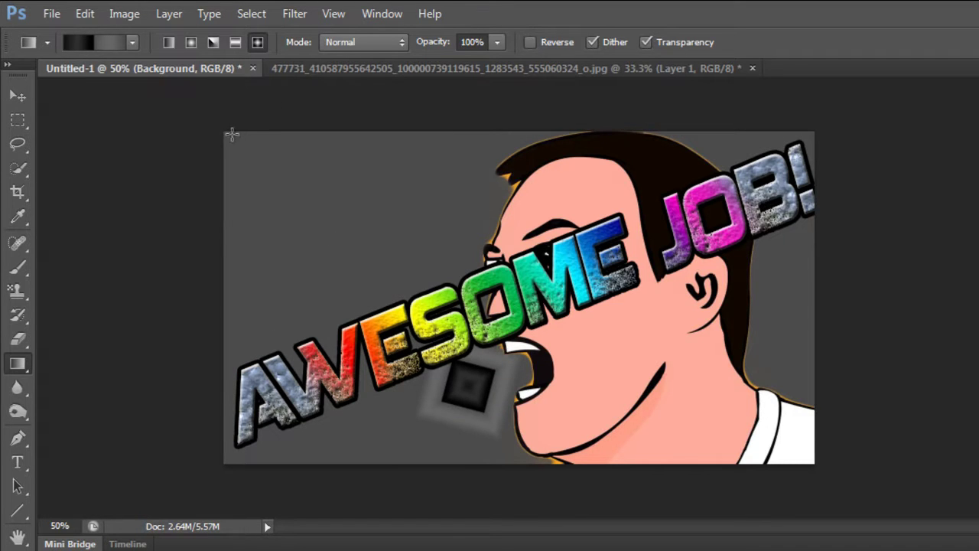
left_click_drag(223, 131, 915, 517)
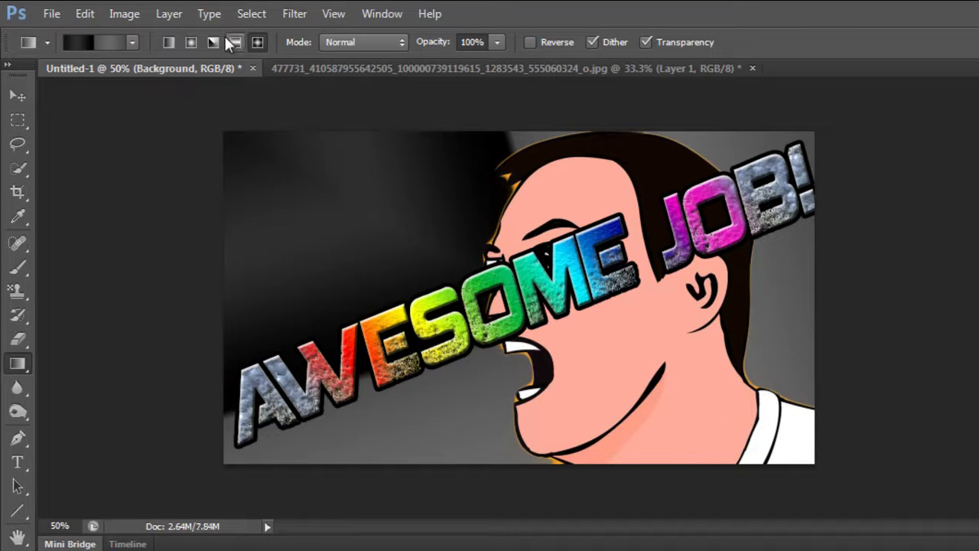
left_click(192, 42)
left_click_drag(374, 251, 863, 519)
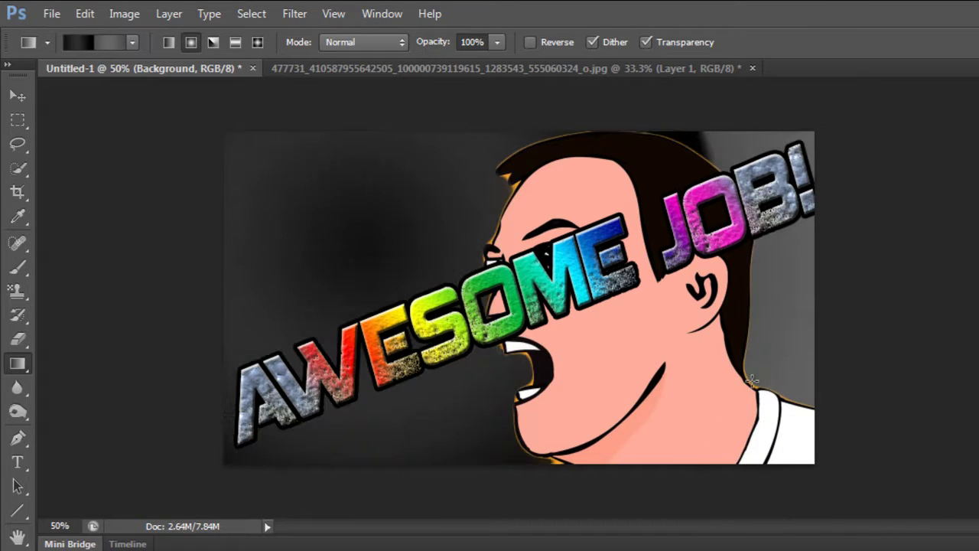
Refill the Background layer with a radial black-to-gray gradient running from behind the man's neck to beyond the canvas's upper-left corner.
left_click_drag(791, 367, 166, 76)
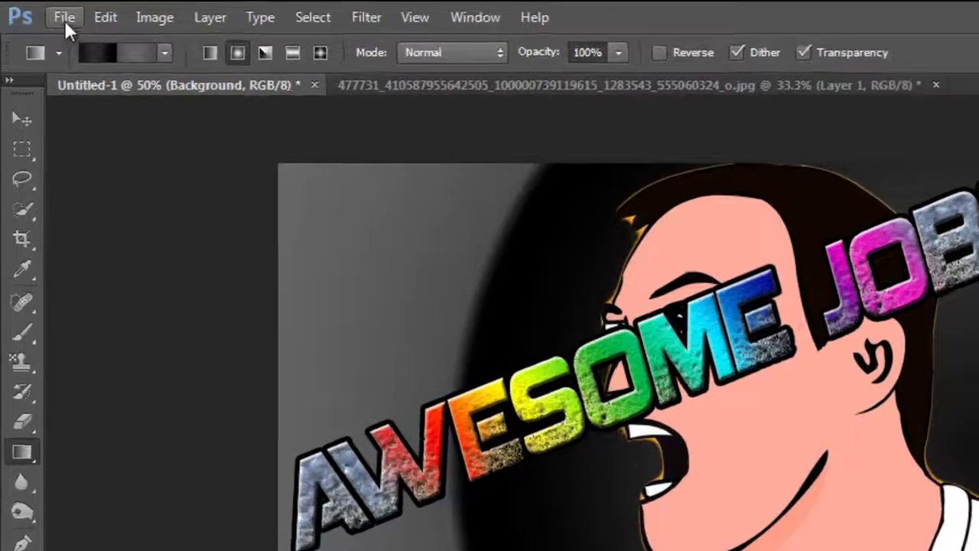
Save the thumbnail as a JPEG named "thunmbnal" in the Clutter folder with Maximum quality 12 and Baseline ("Standard") format.
left_click(39, 10)
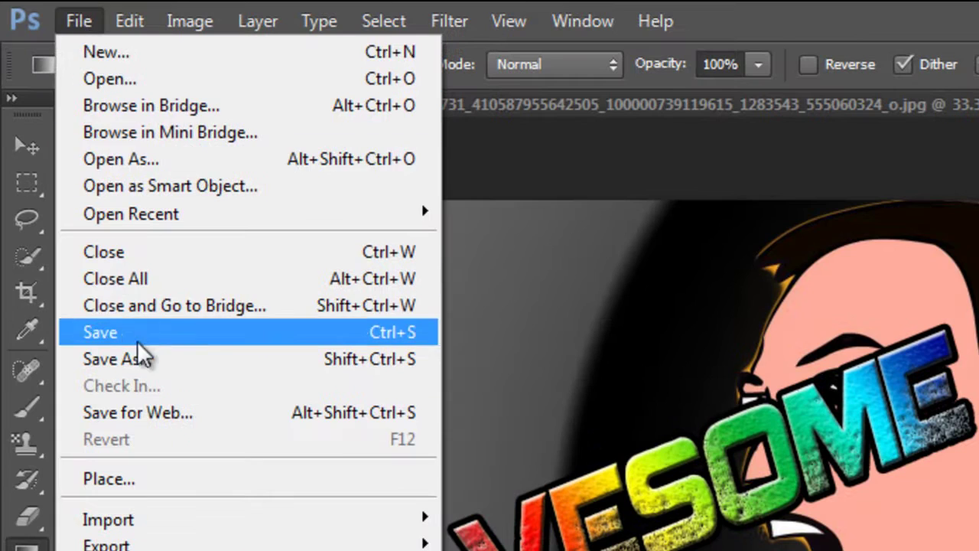
left_click(117, 359)
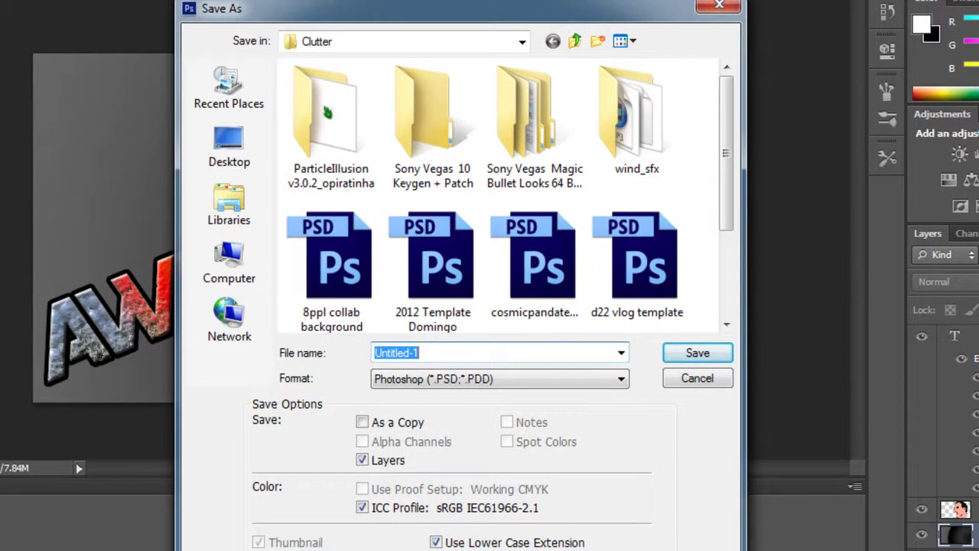
left_click(524, 385)
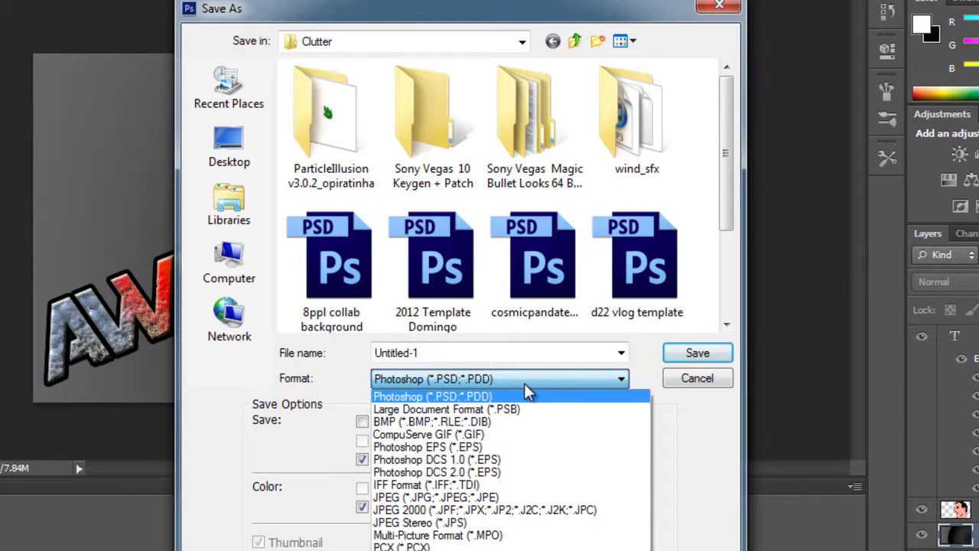
left_click(526, 497)
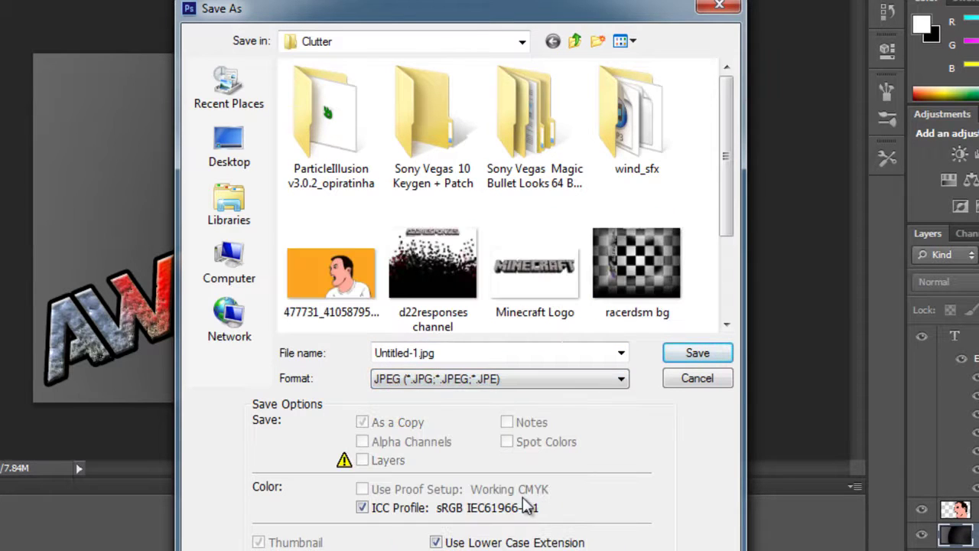
double_click(500, 354)
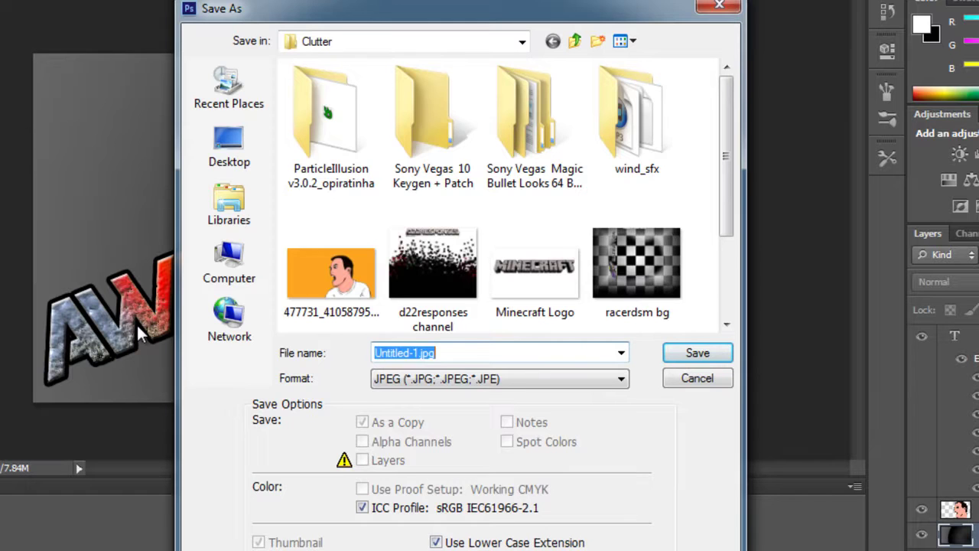
type("thunmb")
key("BackSpace")
key("BackSpace")
key("BackSpace")
type("mbnail")
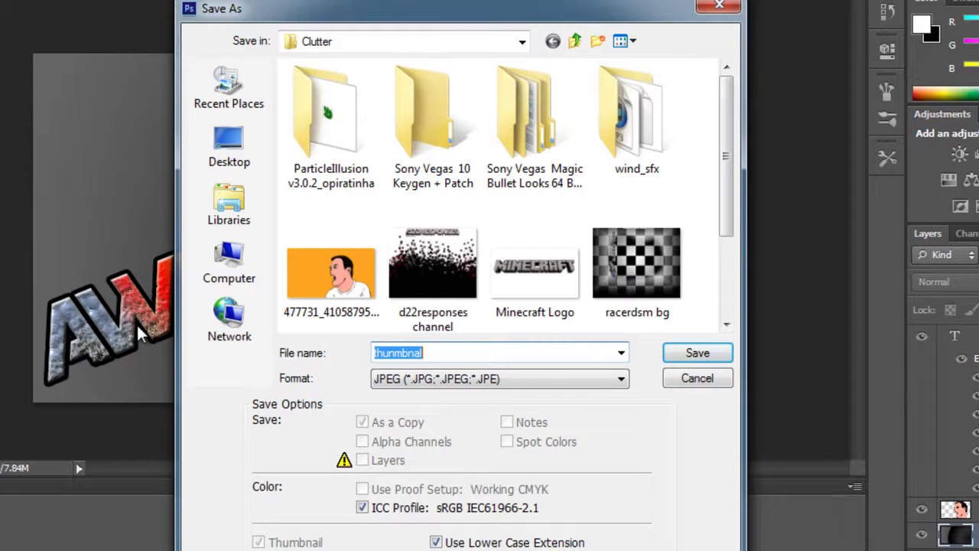
key("Return")
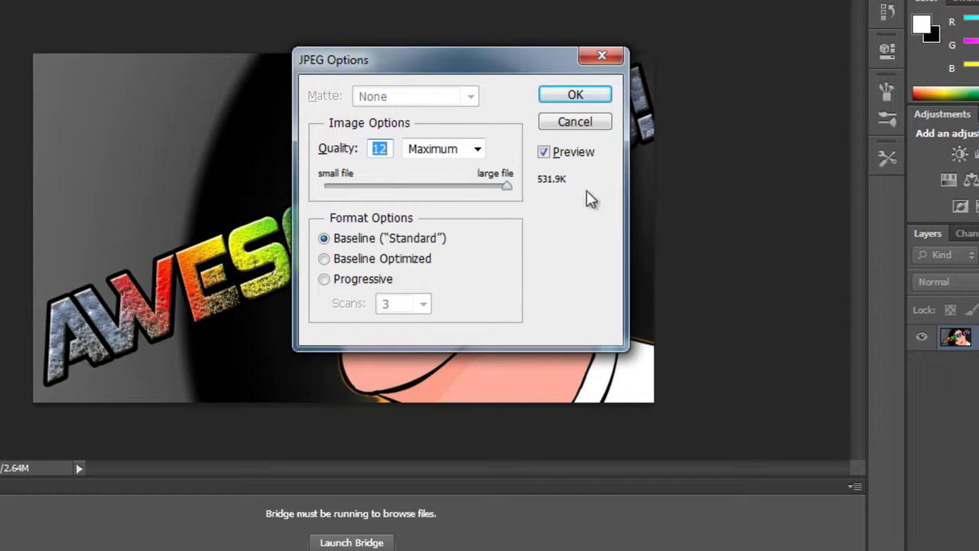
left_click(595, 98)
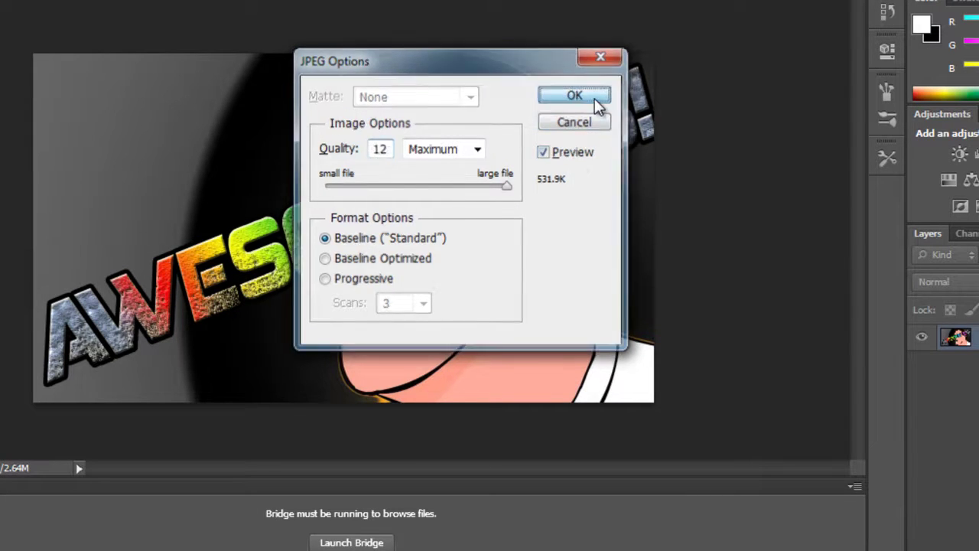
Find the saved thunmbnal image in the Clutter folder under Downloads and preview it in Windows Photo Viewer.
key("super")
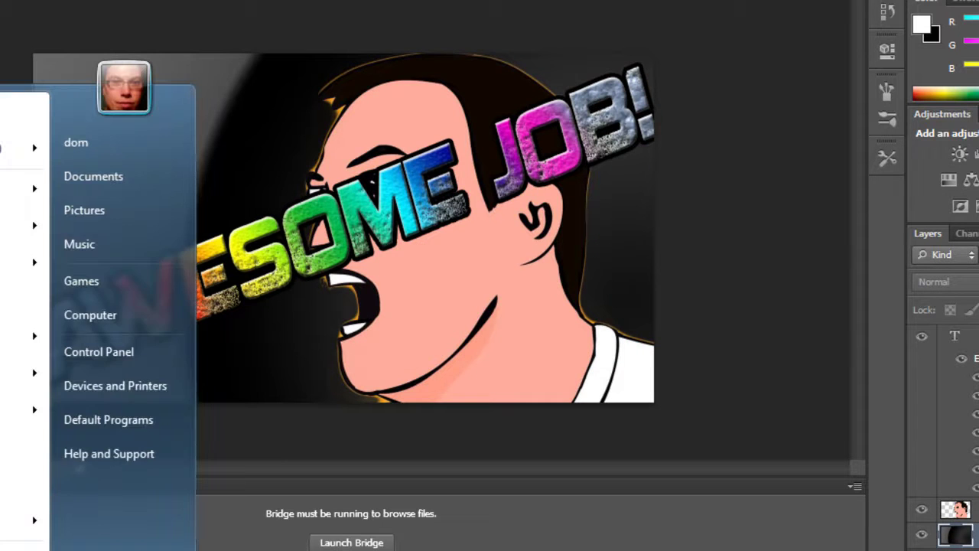
left_click(771, 214)
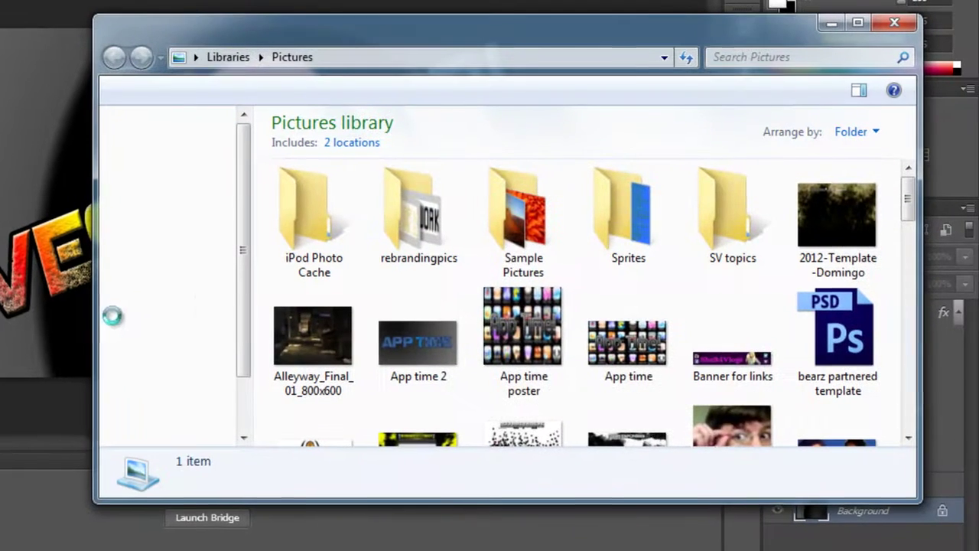
left_click_drag(908, 200, 910, 341)
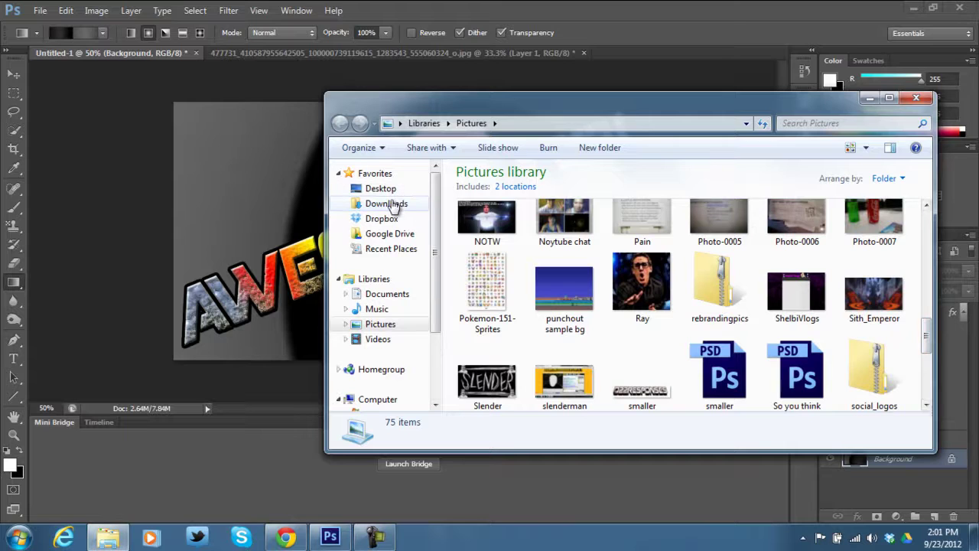
left_click(179, 166)
left_click_drag(927, 275, 932, 347)
double_click(492, 197)
left_click_drag(926, 184, 928, 379)
left_click(819, 318)
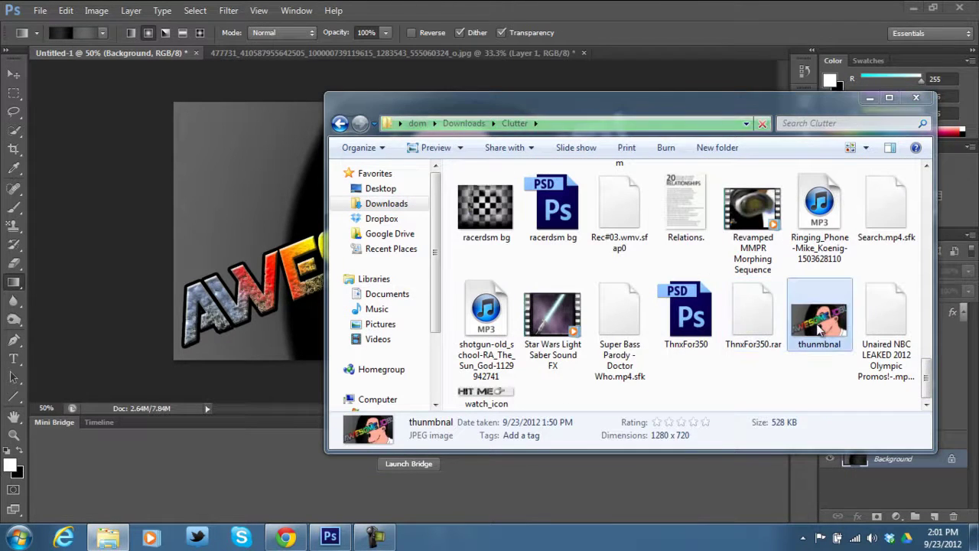
double_click(819, 317)
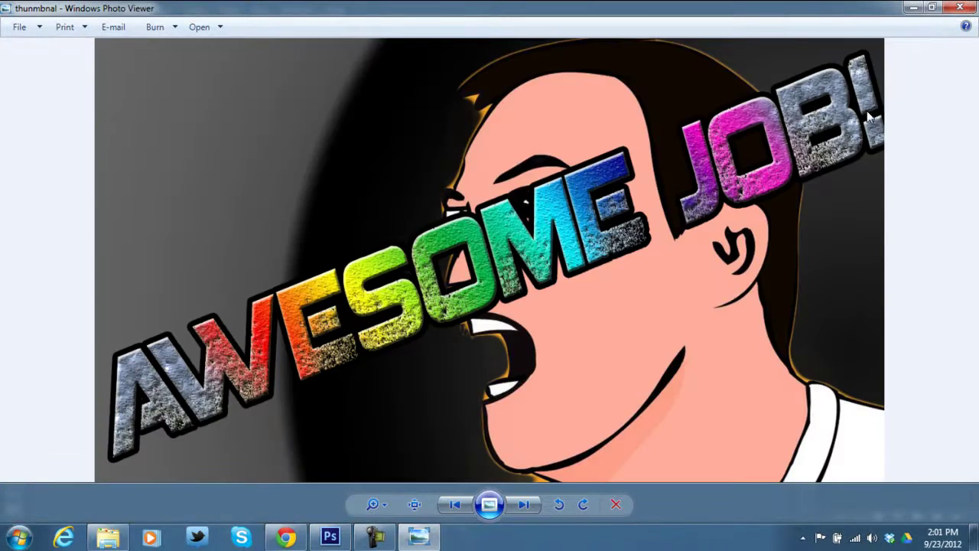
left_click(960, 8)
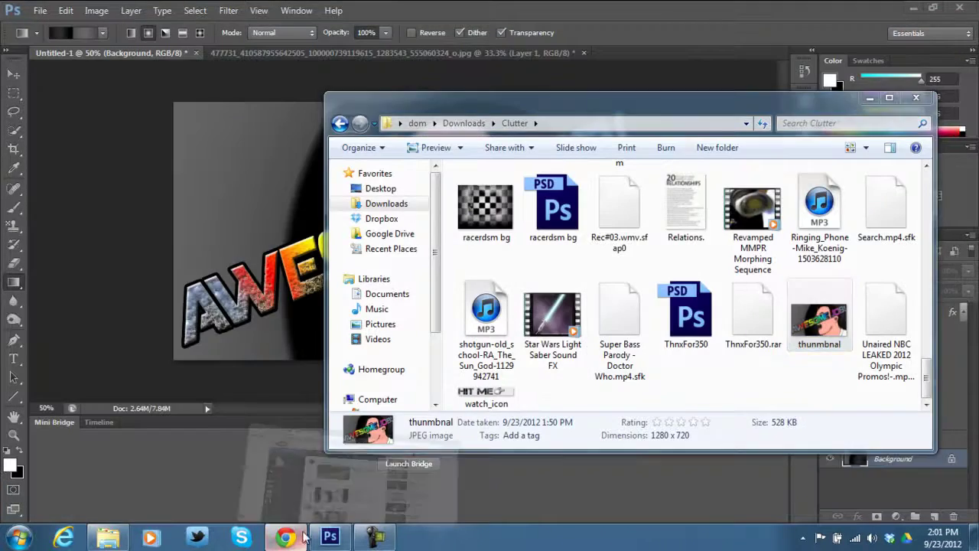
Switch to Chrome and open the WTD video for editing from the YouTube Video Manager's uploads.
left_click(285, 538)
left_click(803, 97)
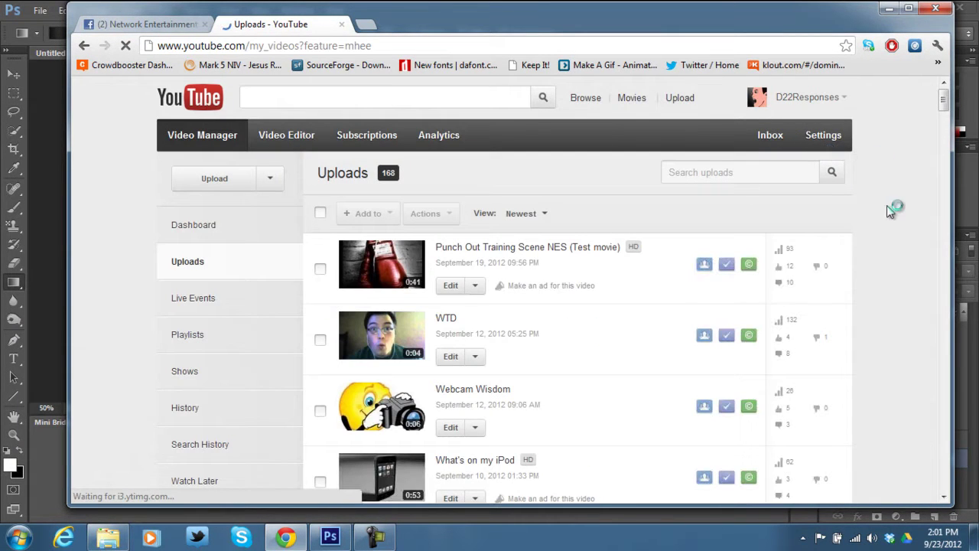
left_click(449, 359)
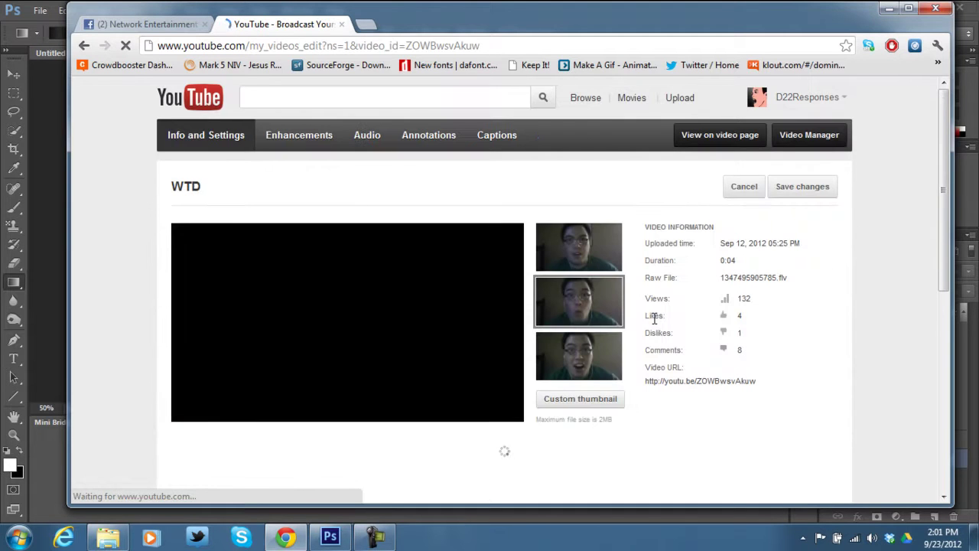
scroll(697, 344, "down", 1)
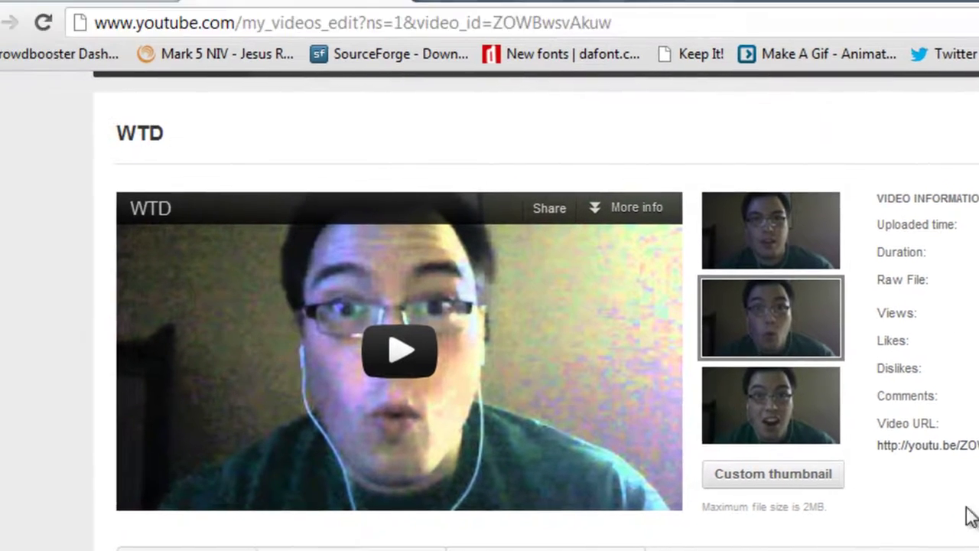
Upload the thunmbnal image from the Clutter folder in Downloads as the WTD video's custom thumbnail.
left_click(651, 435)
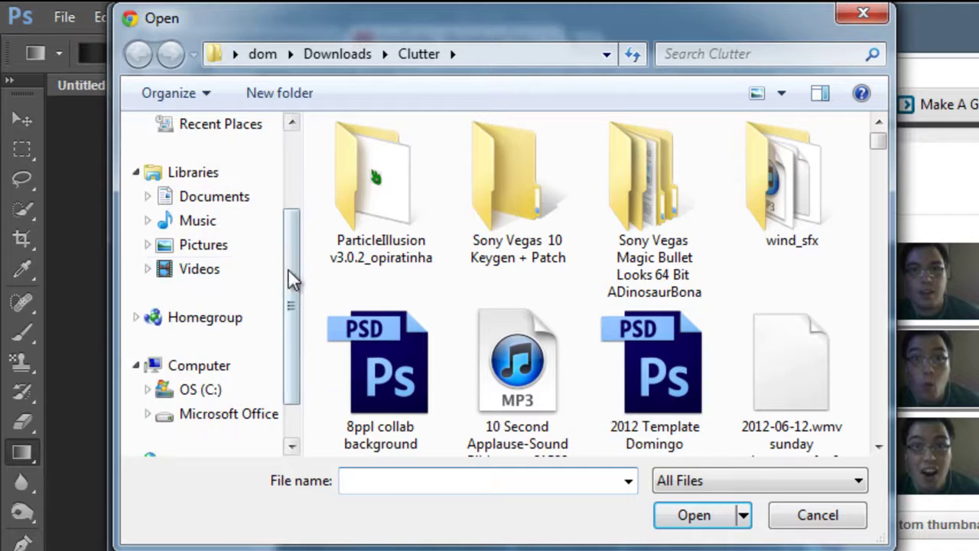
left_click(233, 184)
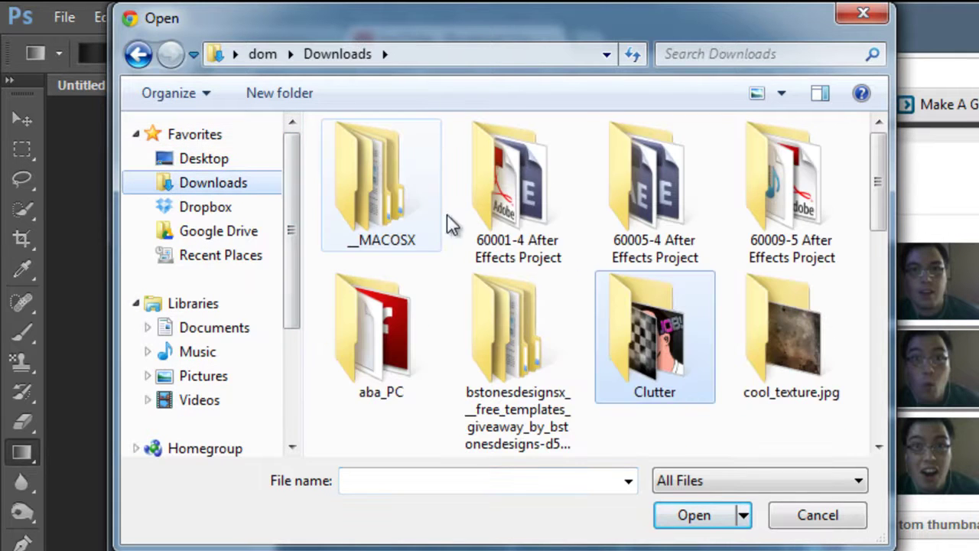
double_click(691, 320)
left_click_drag(879, 164, 912, 441)
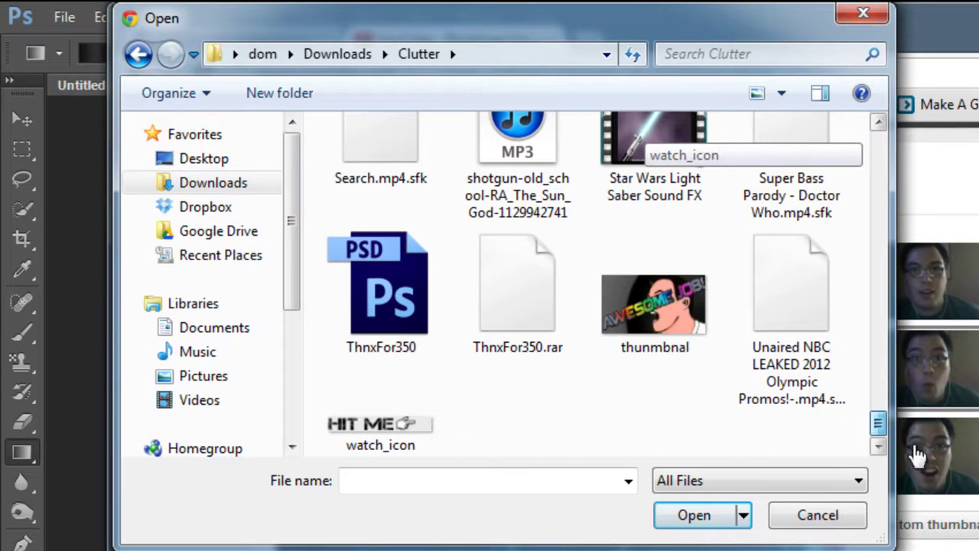
left_click(672, 293)
double_click(673, 293)
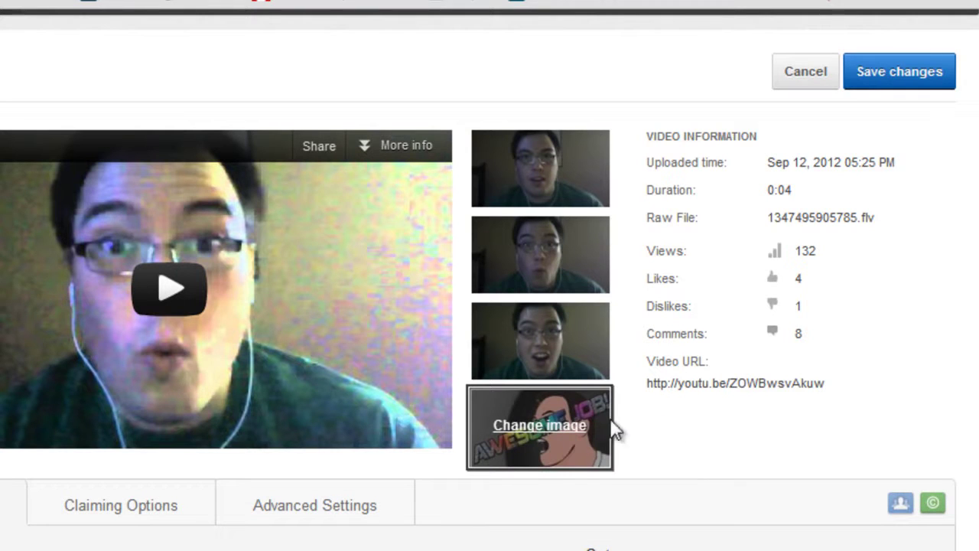
Save the WTD video's changes and reload its edit page to check the custom thumbnail.
left_click(926, 74)
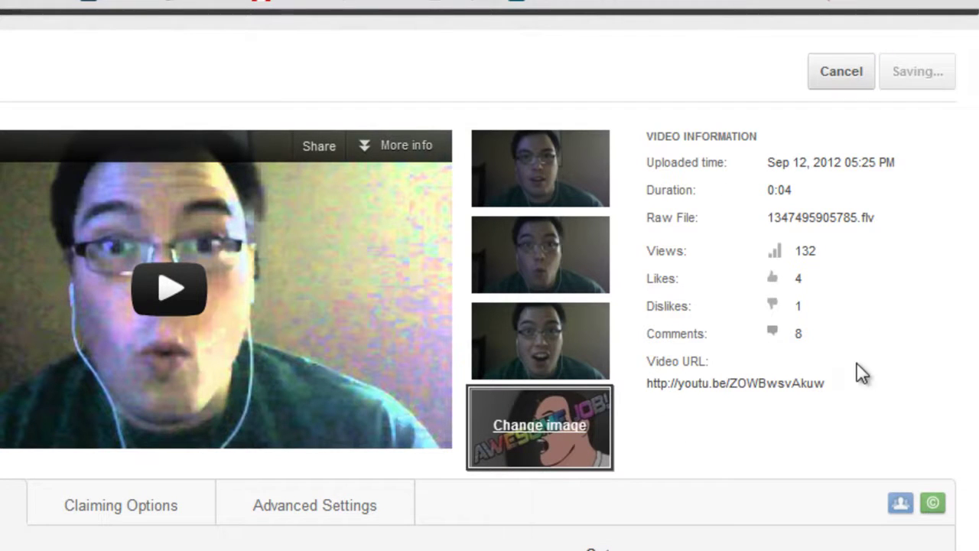
scroll(856, 363, "down", 6)
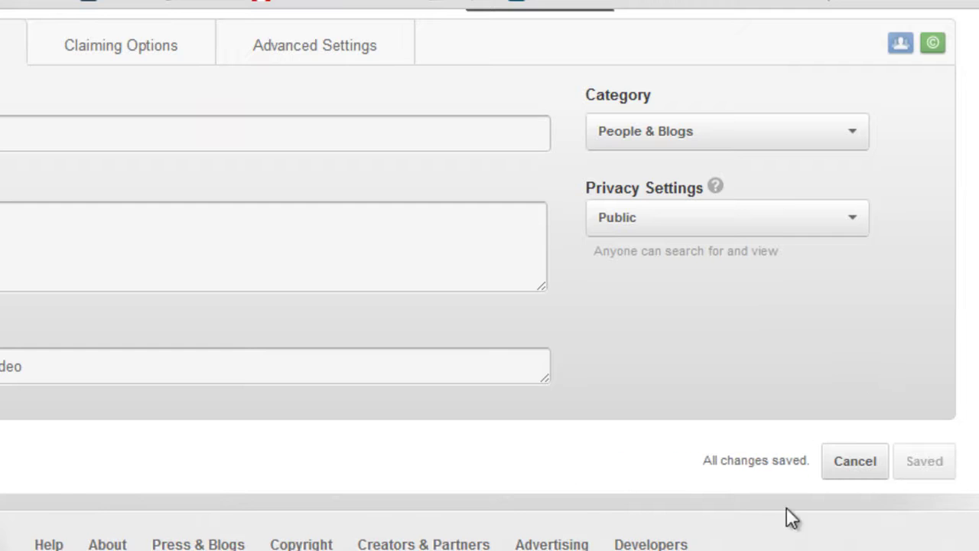
scroll(769, 518, "up", 4)
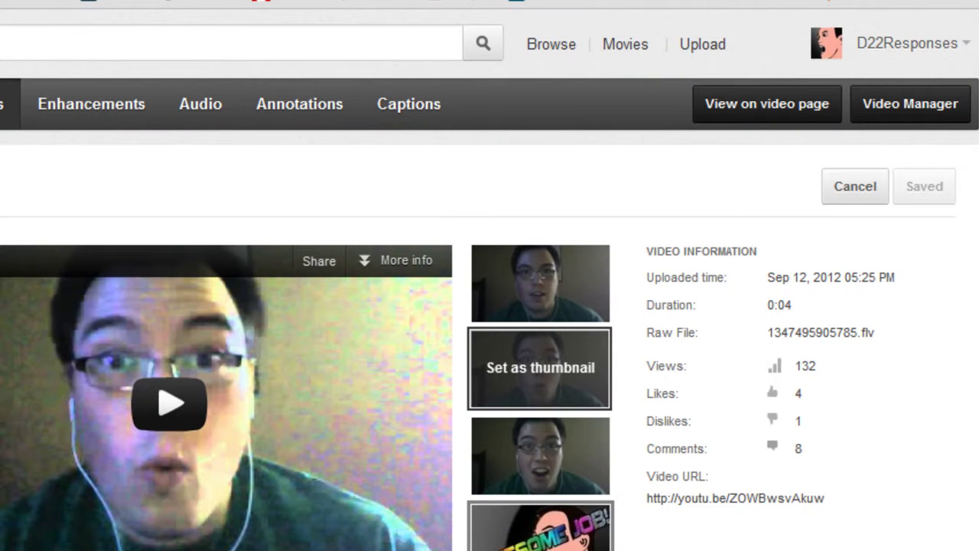
left_click(127, 46)
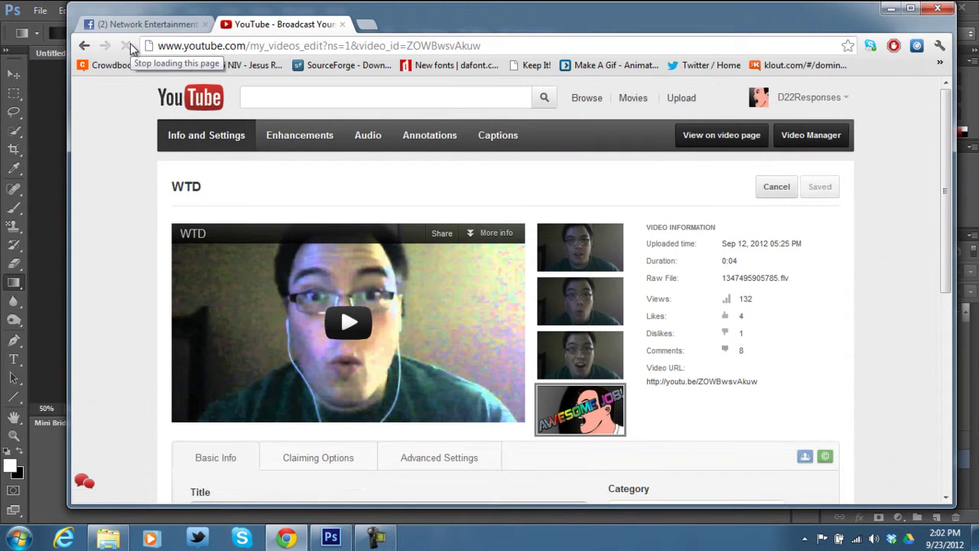
scroll(771, 457, "down", 3)
scroll(768, 457, "up", 3)
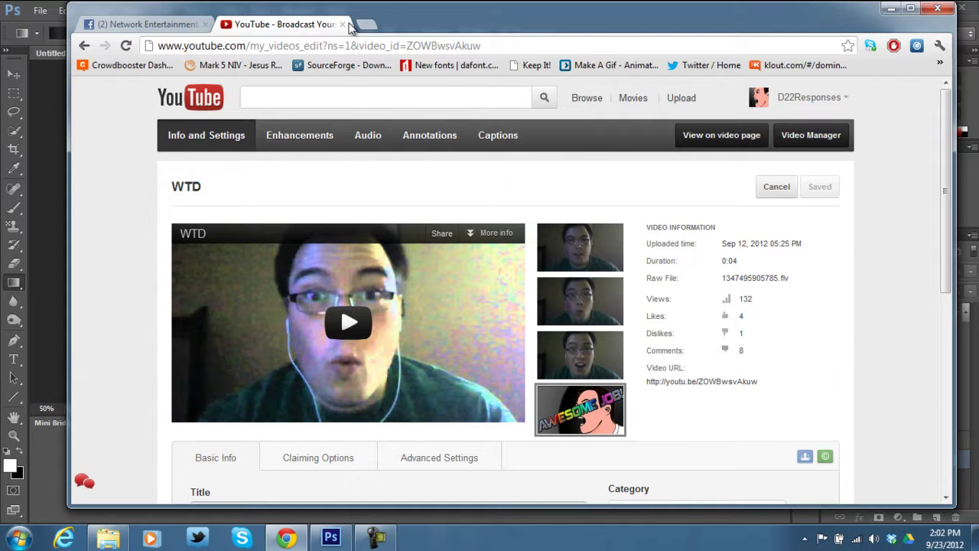
Minimize the browser and close the Clutter folder window to return to Photoshop.
left_click(892, 7)
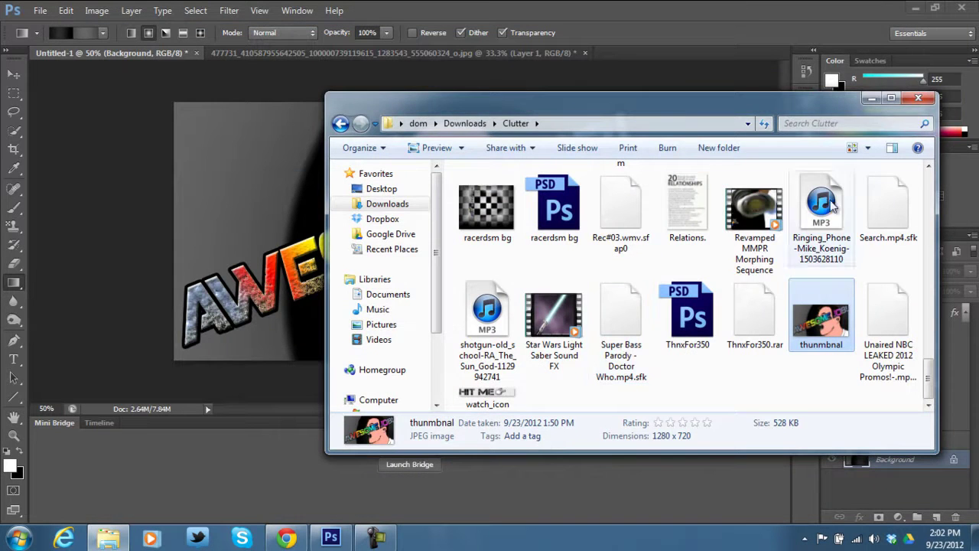
left_click(918, 97)
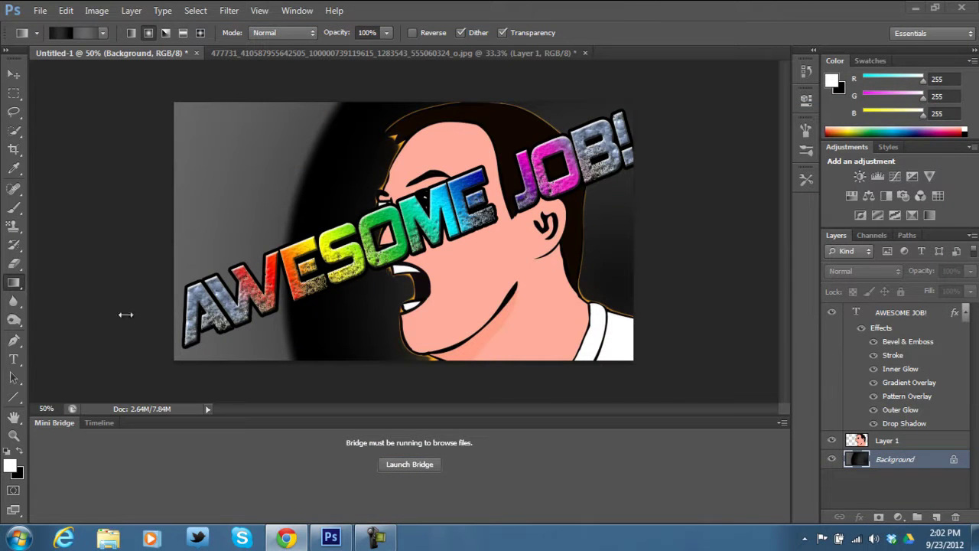